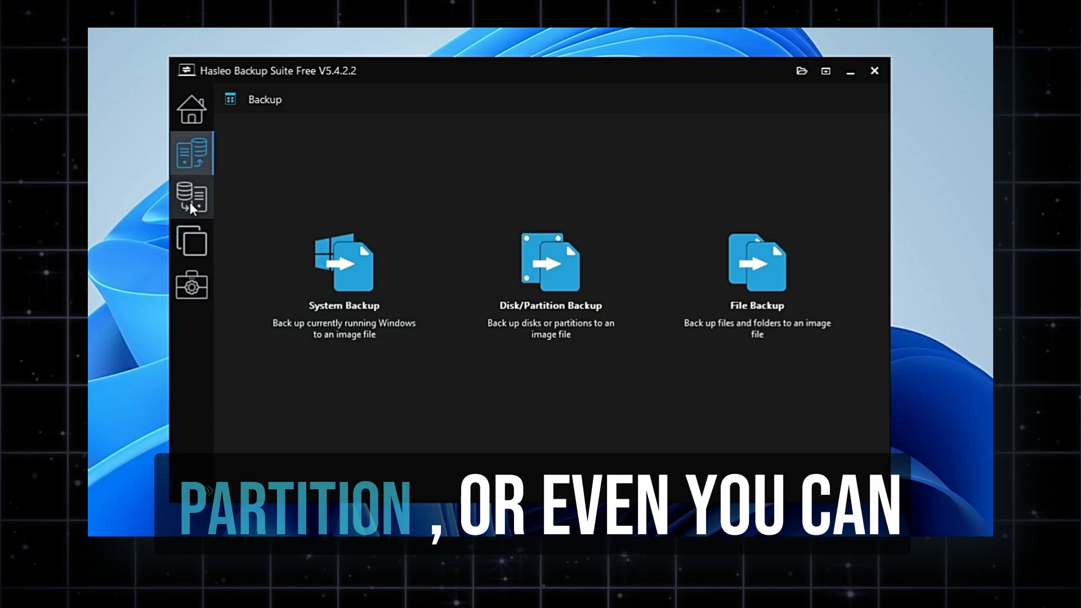
pyautogui.click(190, 201)
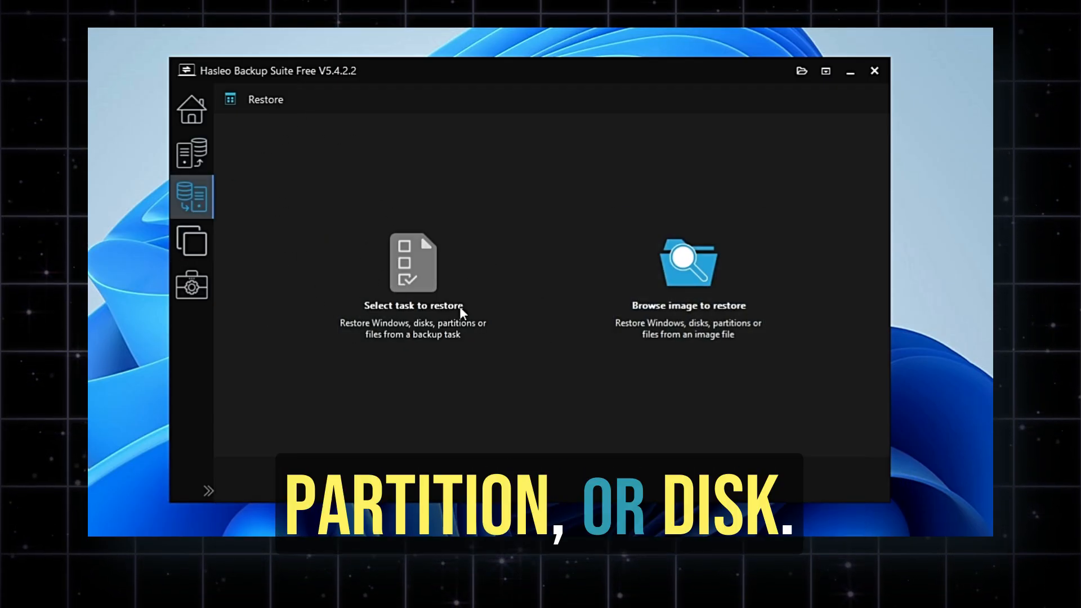
pyautogui.click(194, 251)
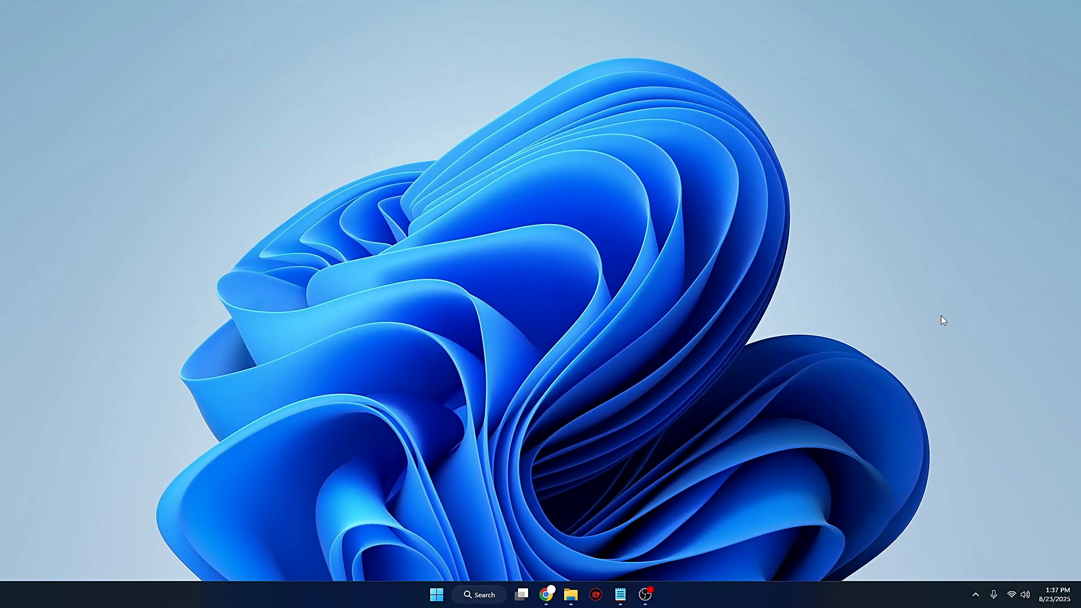
# - Search Google in Chrome for "hasleo backup suite" and open the Hasleo Backup Suite Free page on easyuefi.com
pyautogui.moveTo(550, 597)
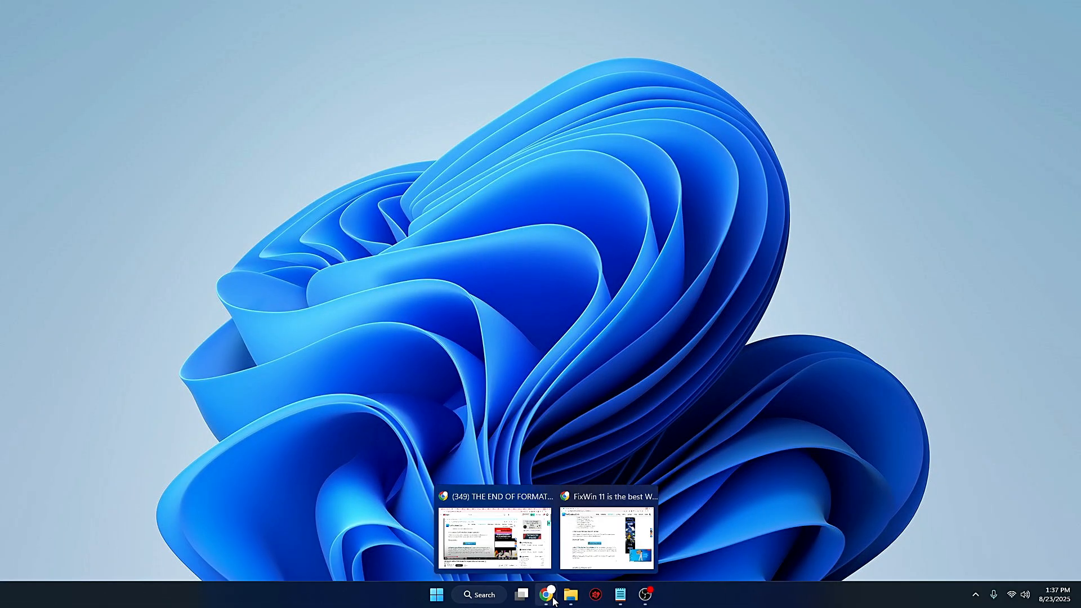
pyautogui.write('hasle')
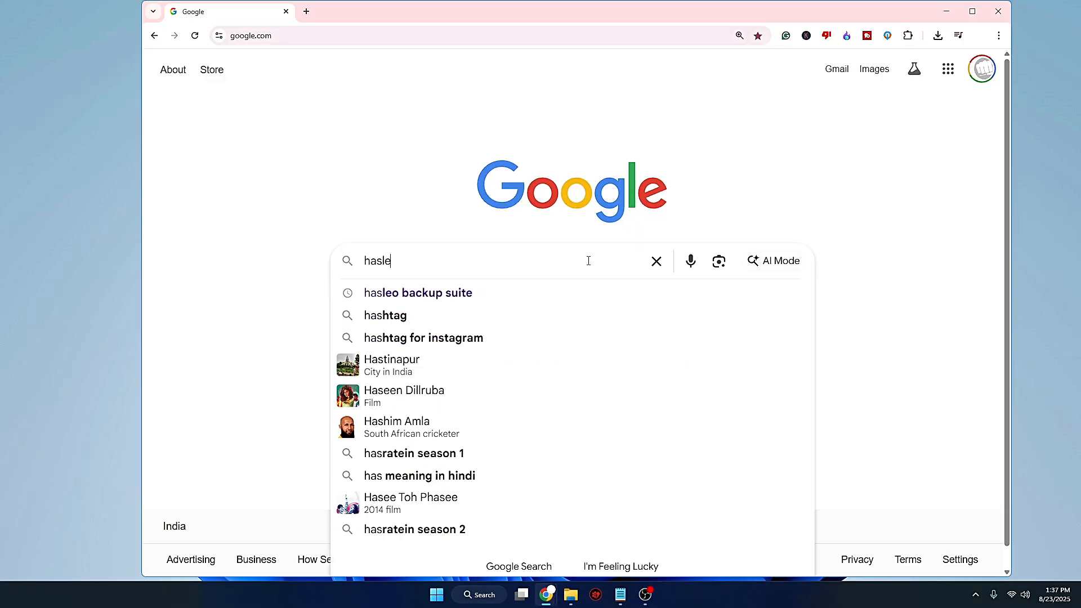
pyautogui.write('o backup suite')
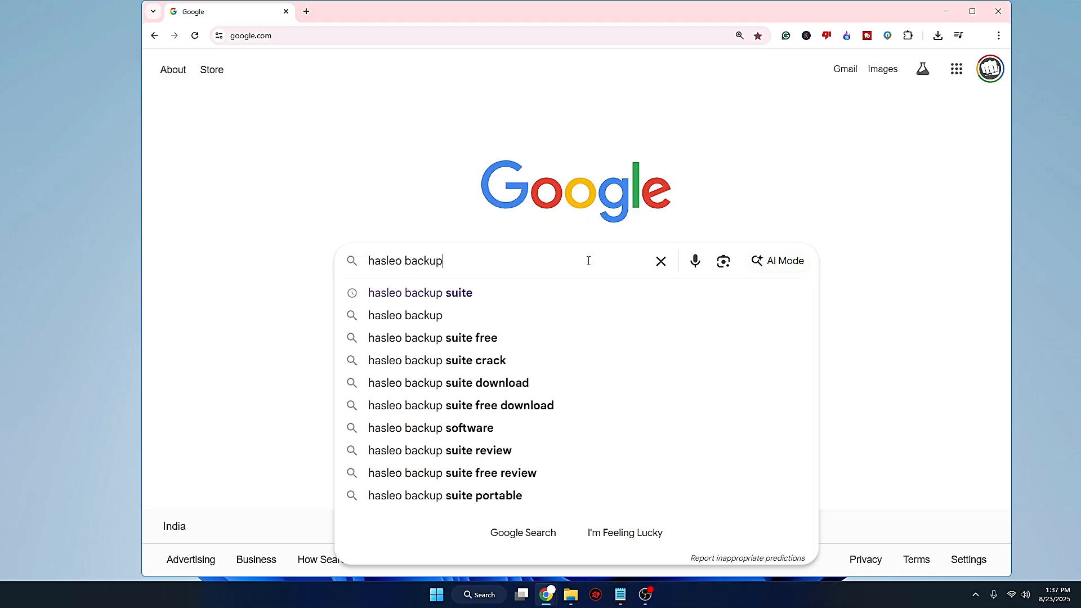
pyautogui.press('Return')
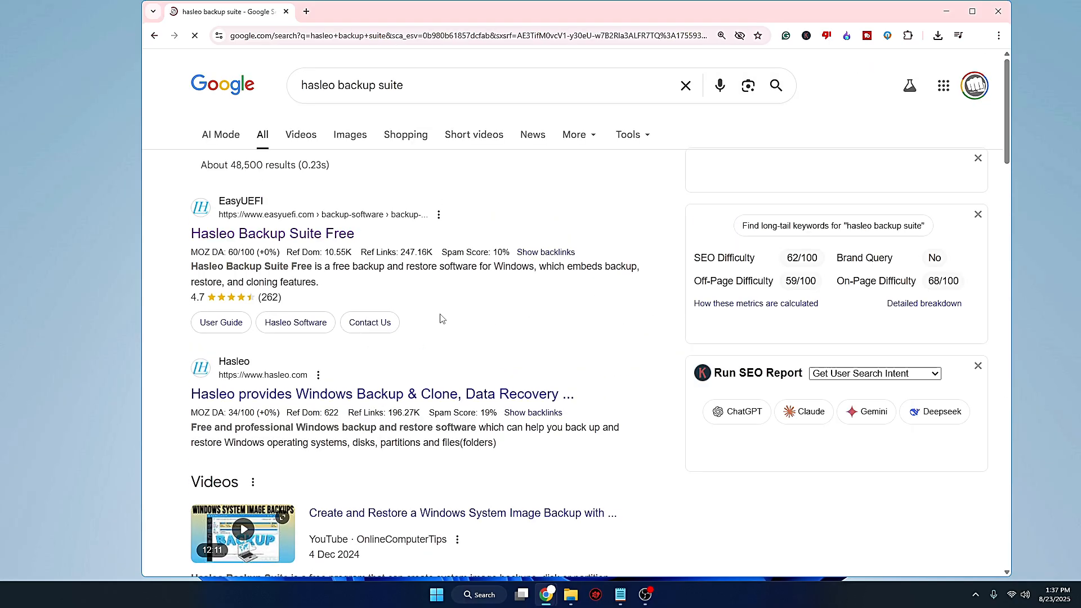
pyautogui.hotkey('ctrl', '+')
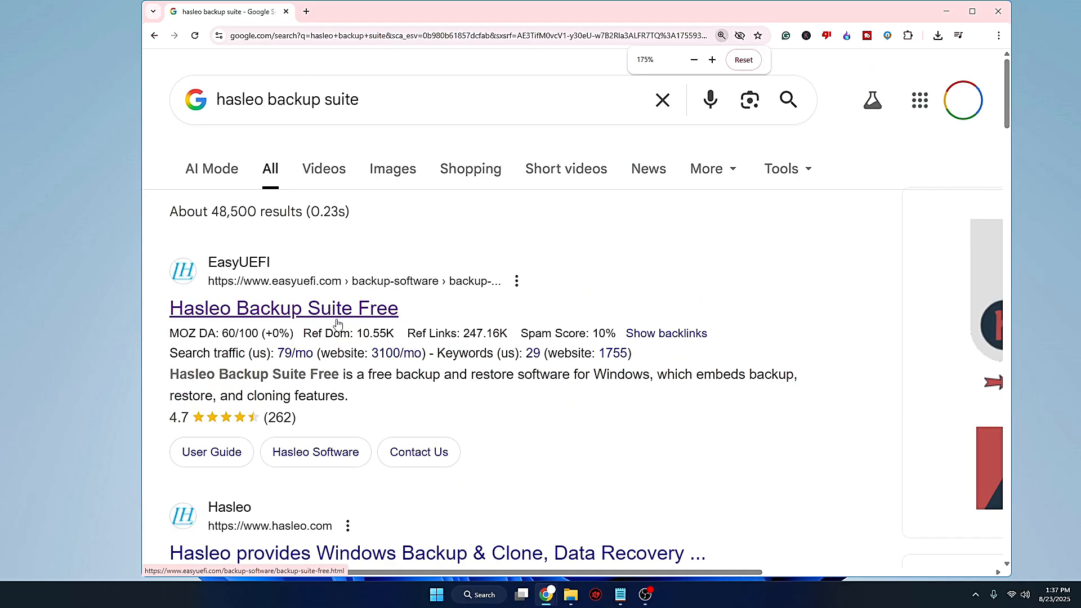
pyautogui.click(334, 317)
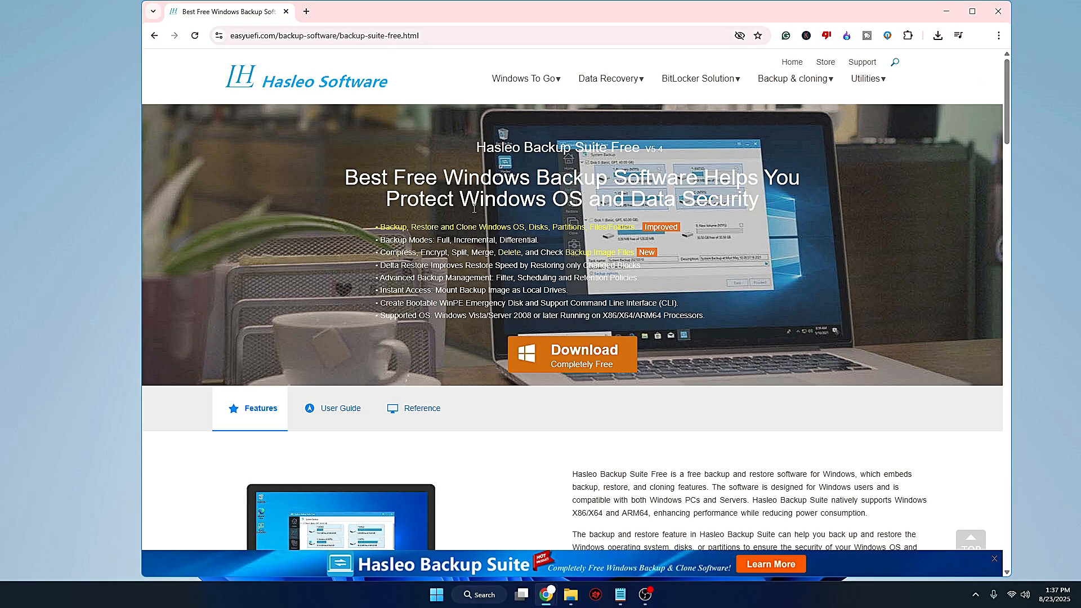
# - Download the X86/X64 V5.4.2.2 installer of Hasleo Backup Suite Free and show the file in its download folder
pyautogui.moveTo(611, 363)
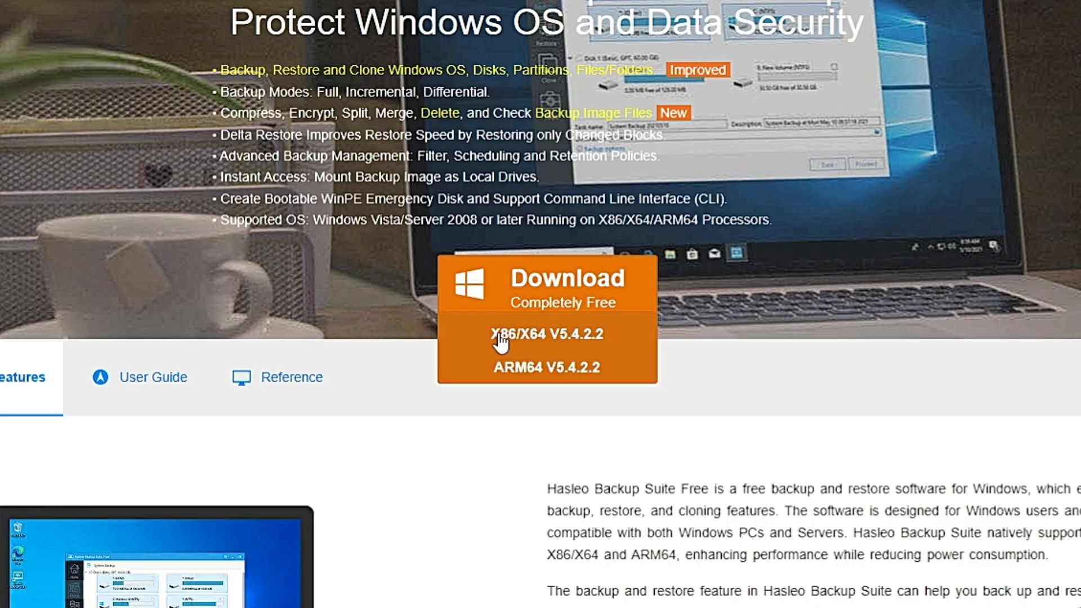
pyautogui.click(569, 337)
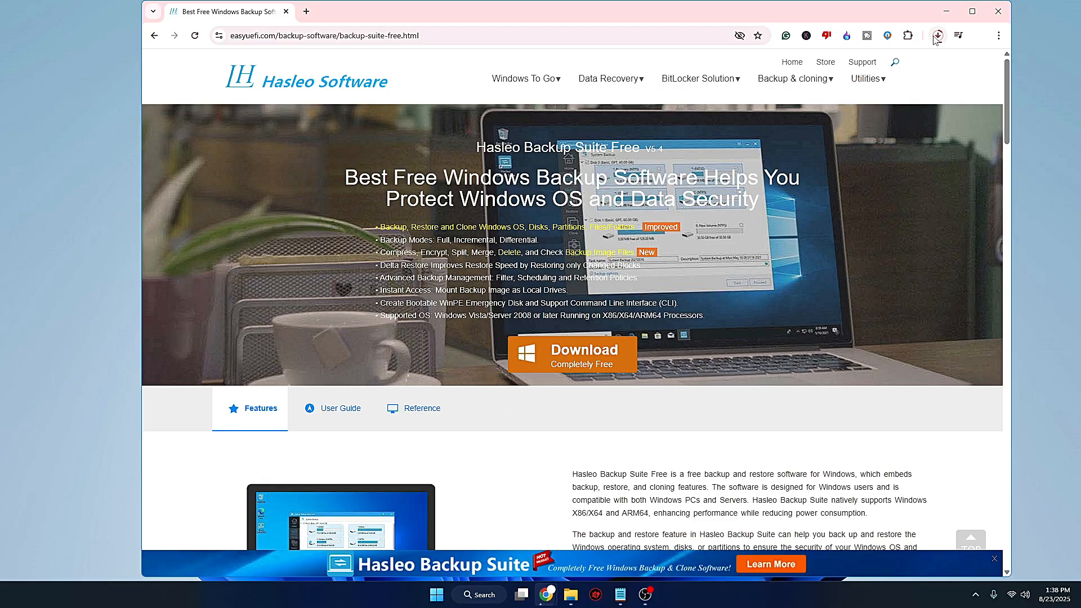
pyautogui.click(938, 36)
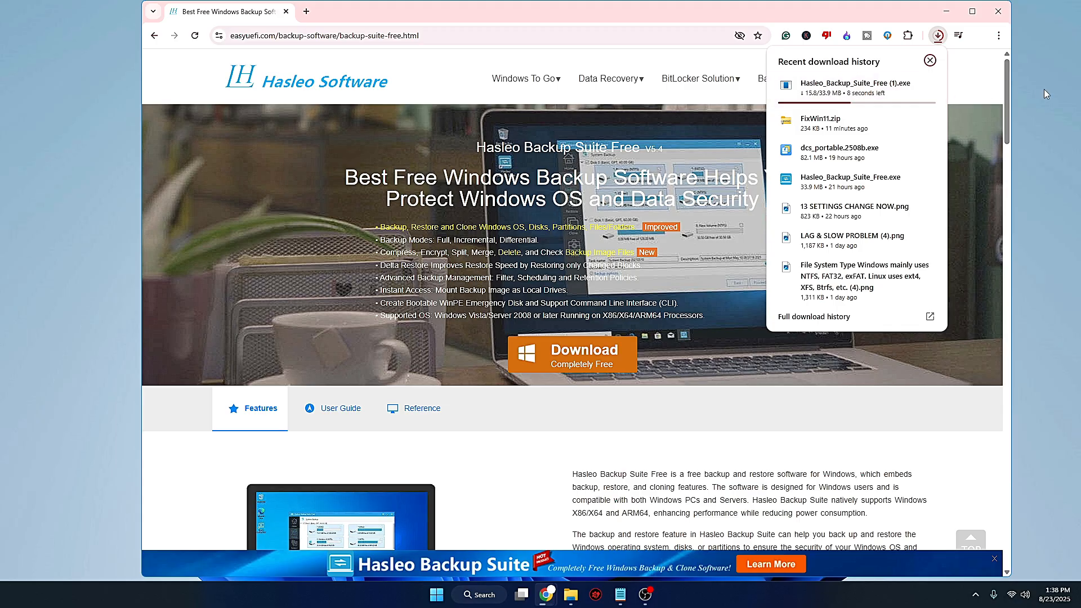
pyautogui.click(908, 63)
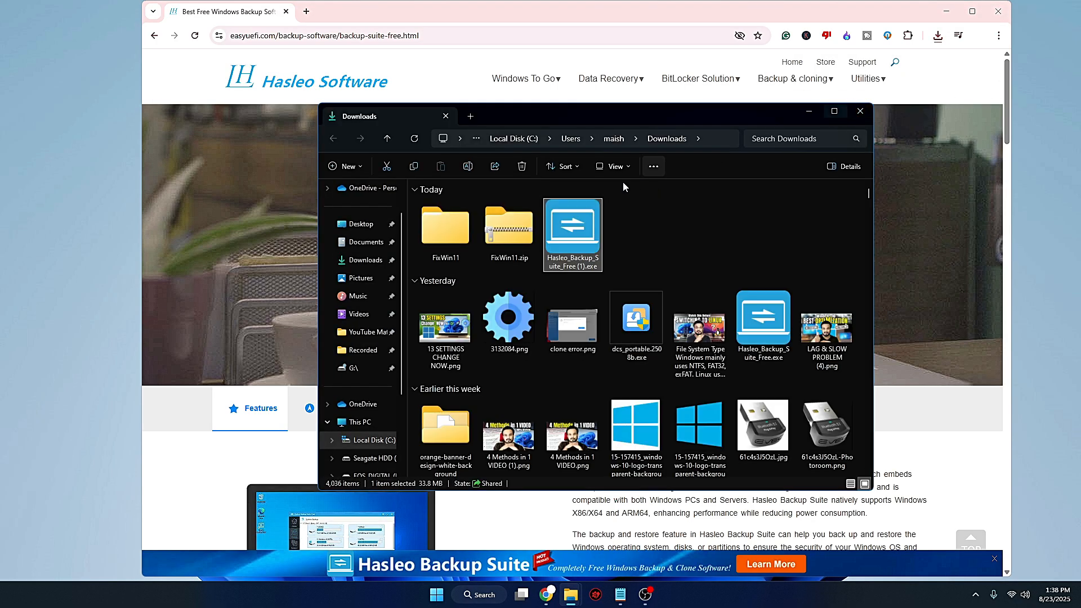
# - Run the downloaded installer as administrator and install Hasleo Backup Suite into the existing folder with a desktop shortcut
pyautogui.rightClick(570, 225)
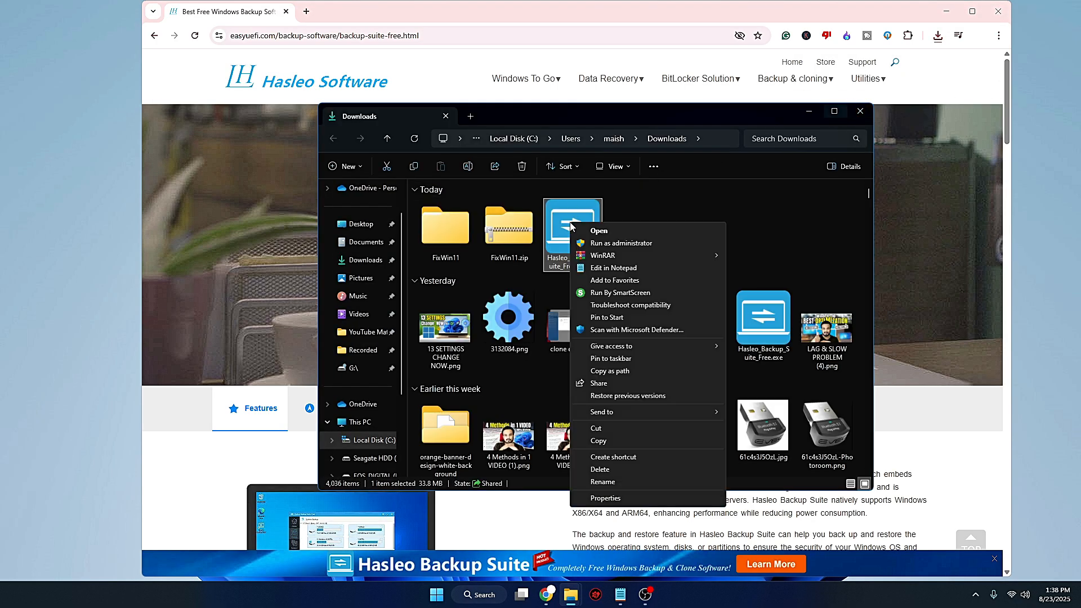
pyautogui.click(594, 244)
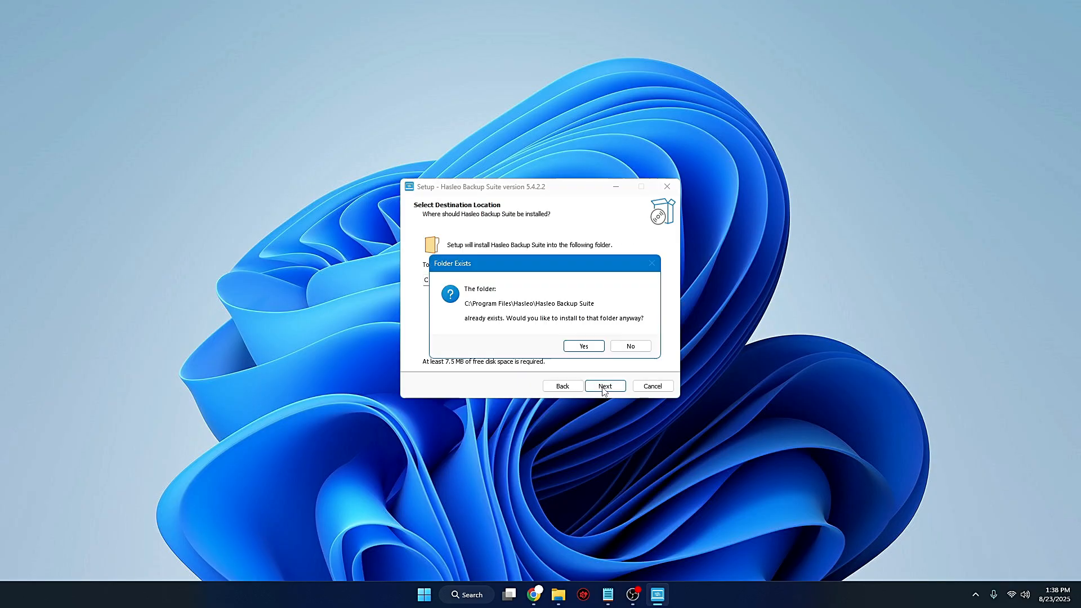
pyautogui.click(591, 348)
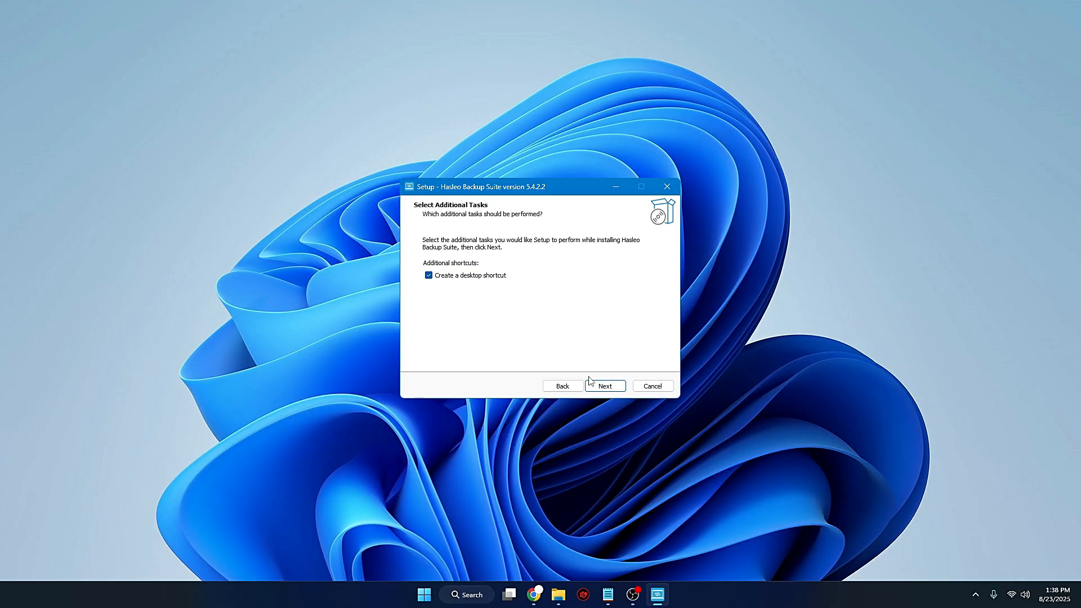
pyautogui.click(599, 386)
pyautogui.click(653, 386)
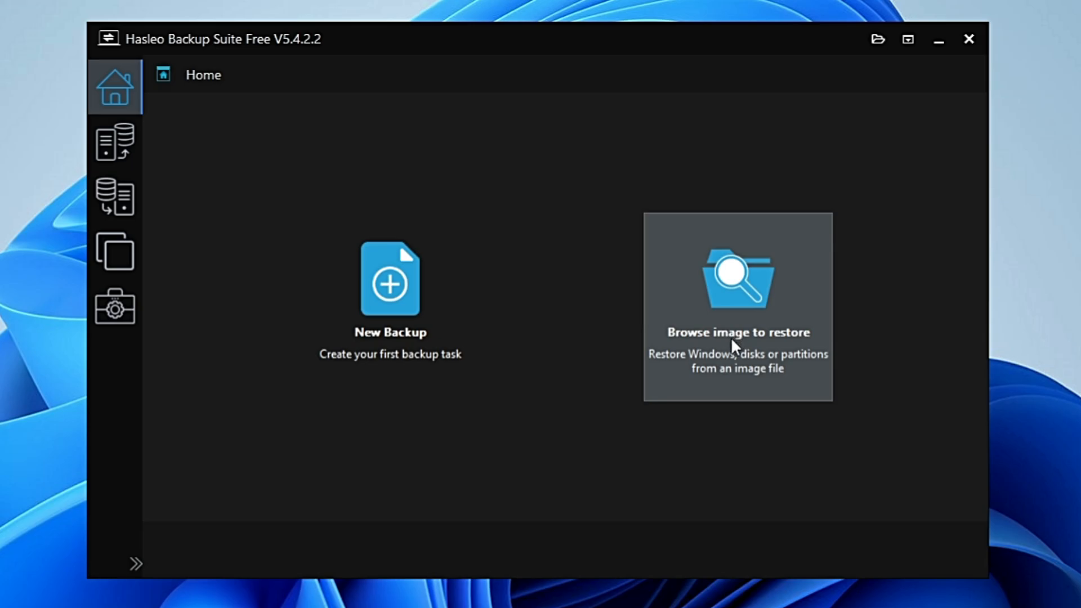
# - Look through the available backup, restore, clone and tools functions of Hasleo Backup Suite
pyautogui.click(129, 131)
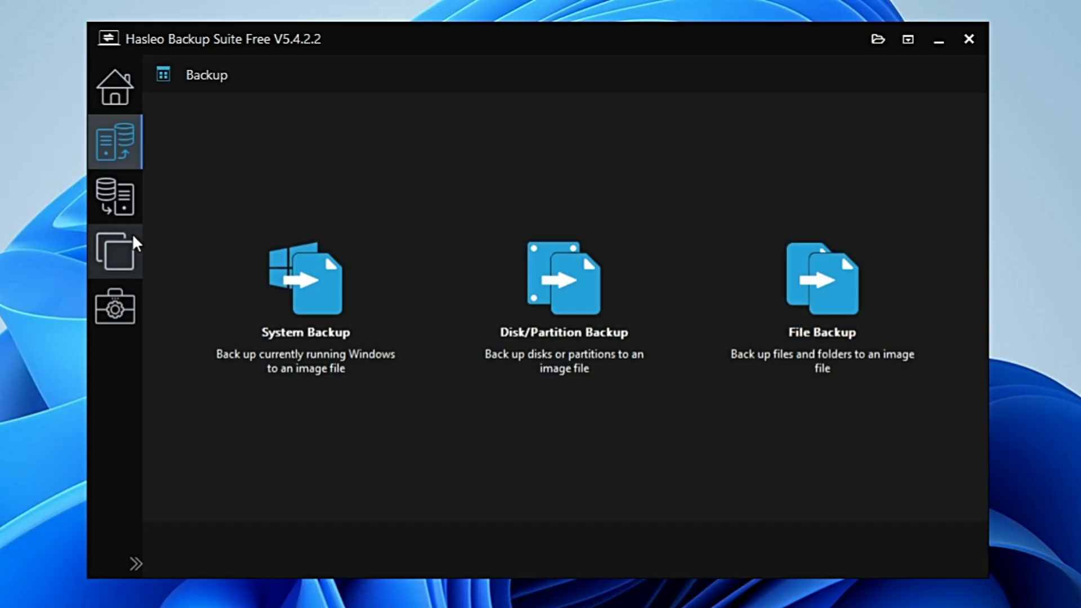
pyautogui.click(114, 210)
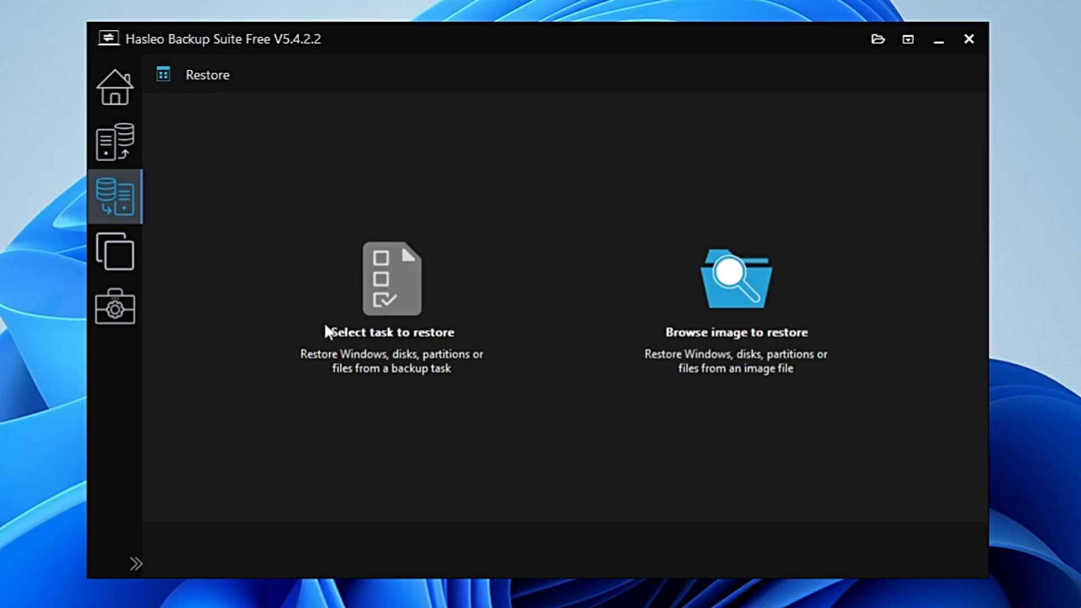
pyautogui.click(117, 263)
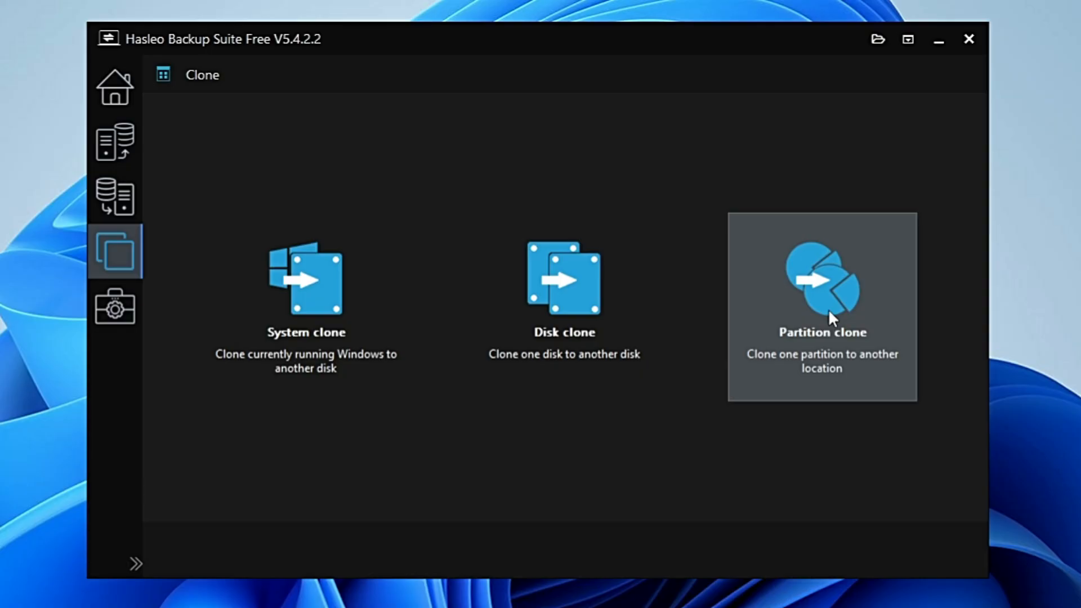
pyautogui.click(125, 316)
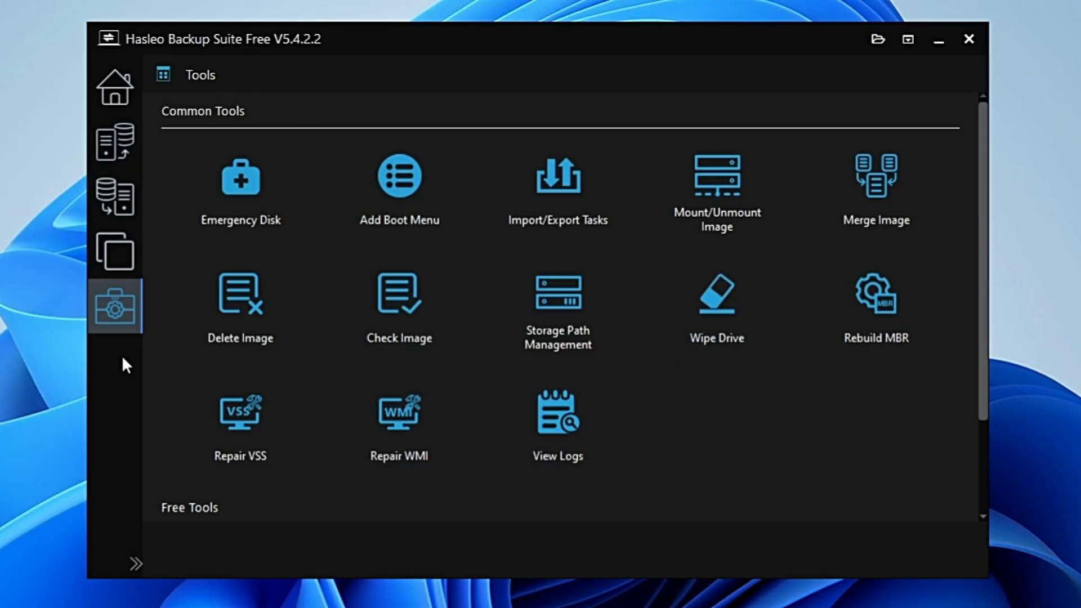
# - Start a system backup of the running Windows and name the task System Backup 1
pyautogui.click(113, 132)
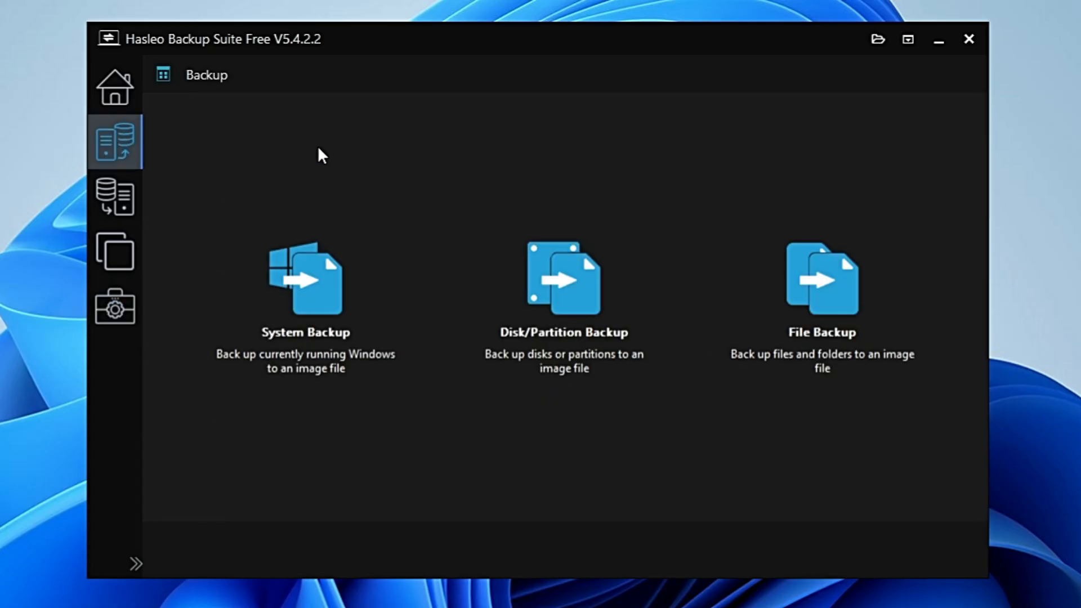
pyautogui.click(310, 355)
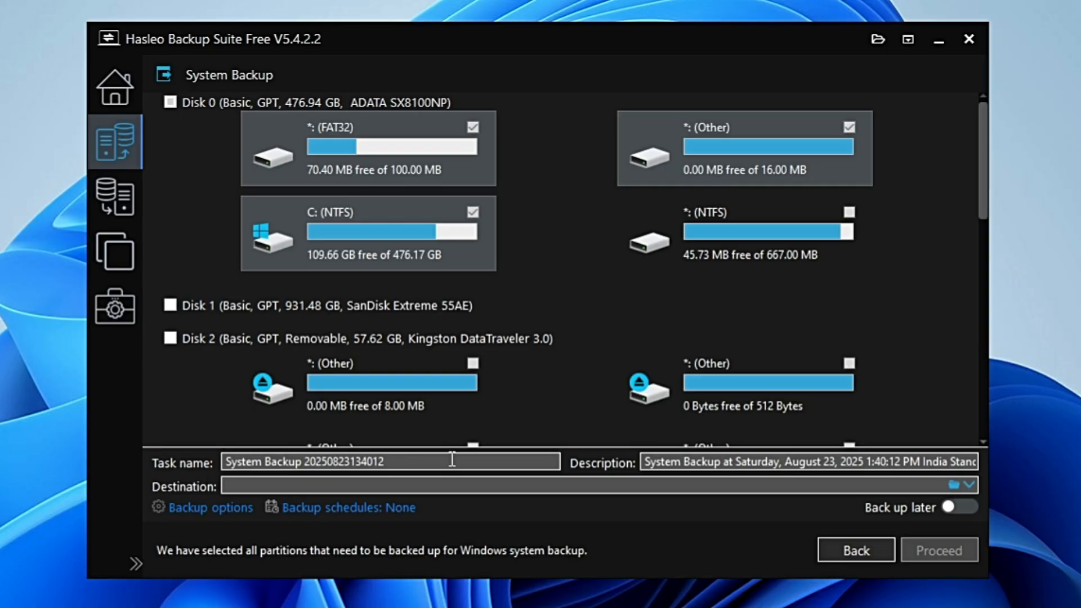
pyautogui.moveTo(448, 459); pyautogui.dragTo(308, 459)
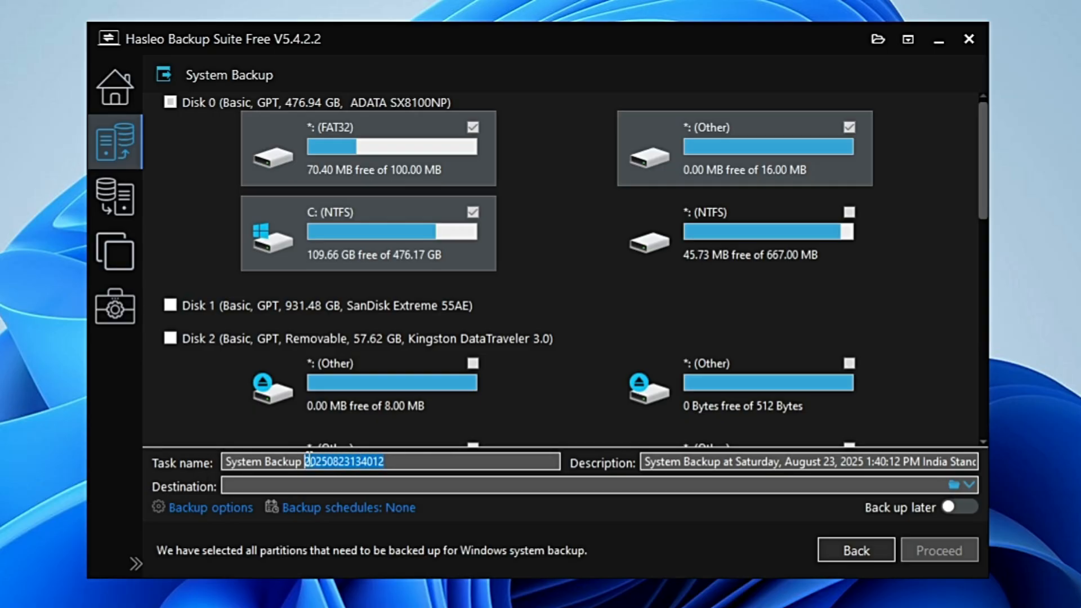
pyautogui.press('BackSpace')
pyautogui.write('1')
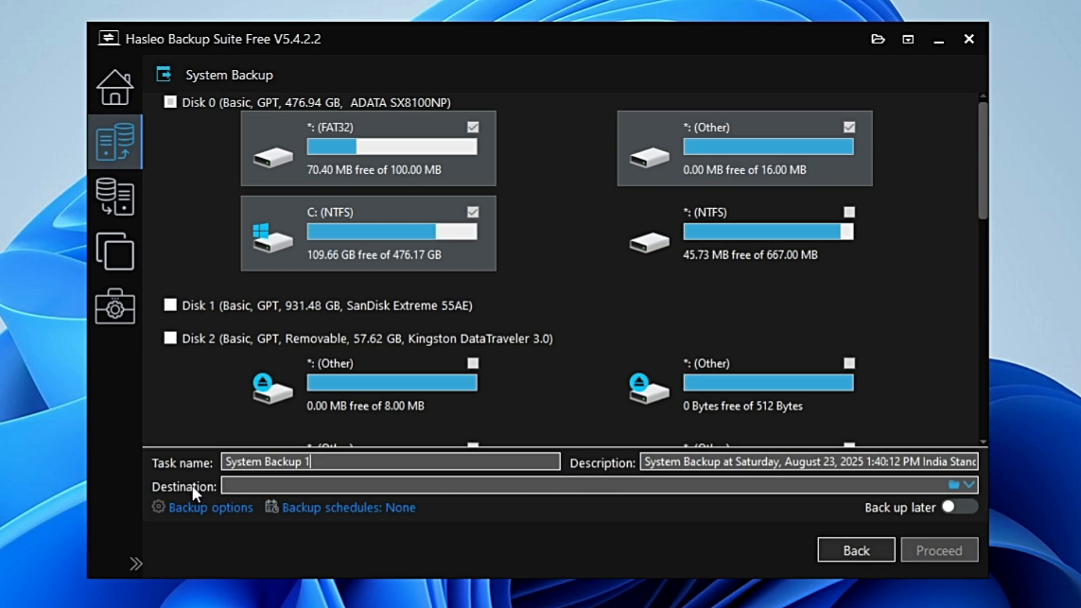
# - Set the backup destination to the external drive Extreme SSD (D:)
pyautogui.click(954, 484)
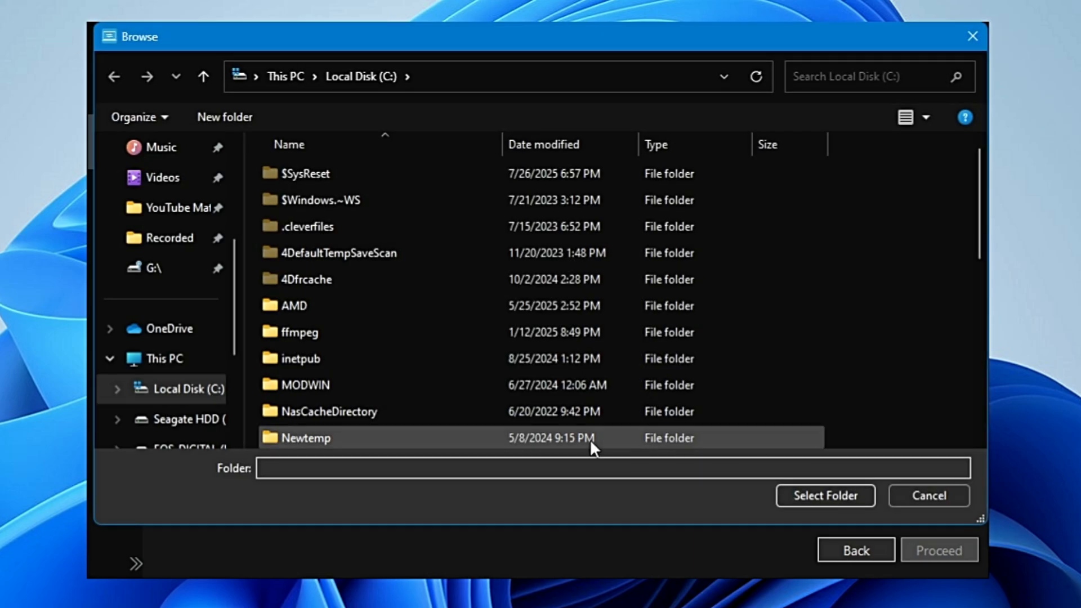
pyautogui.click(189, 369)
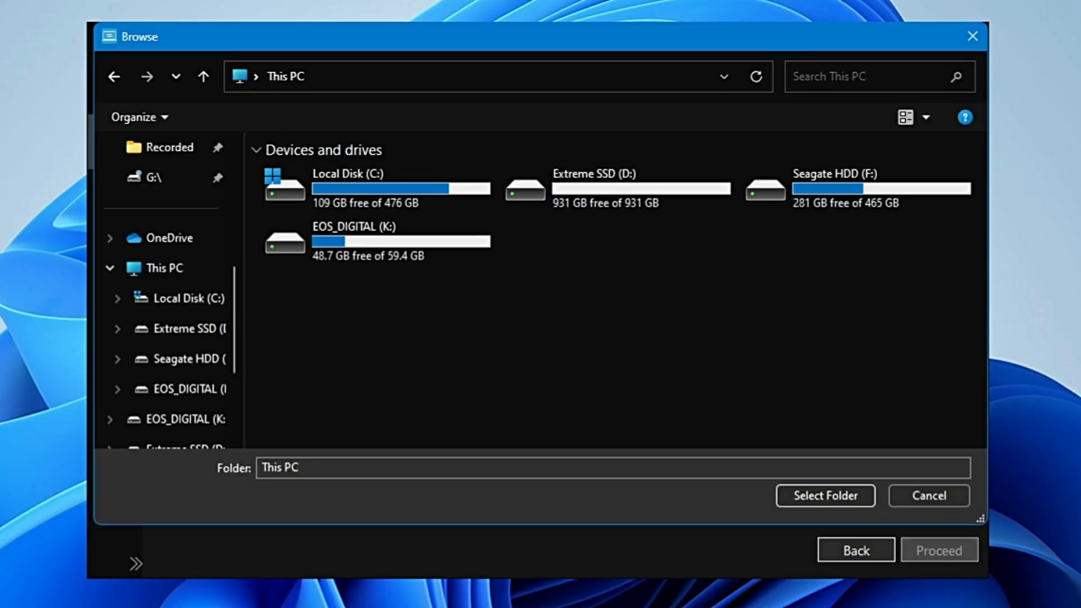
pyautogui.click(632, 193)
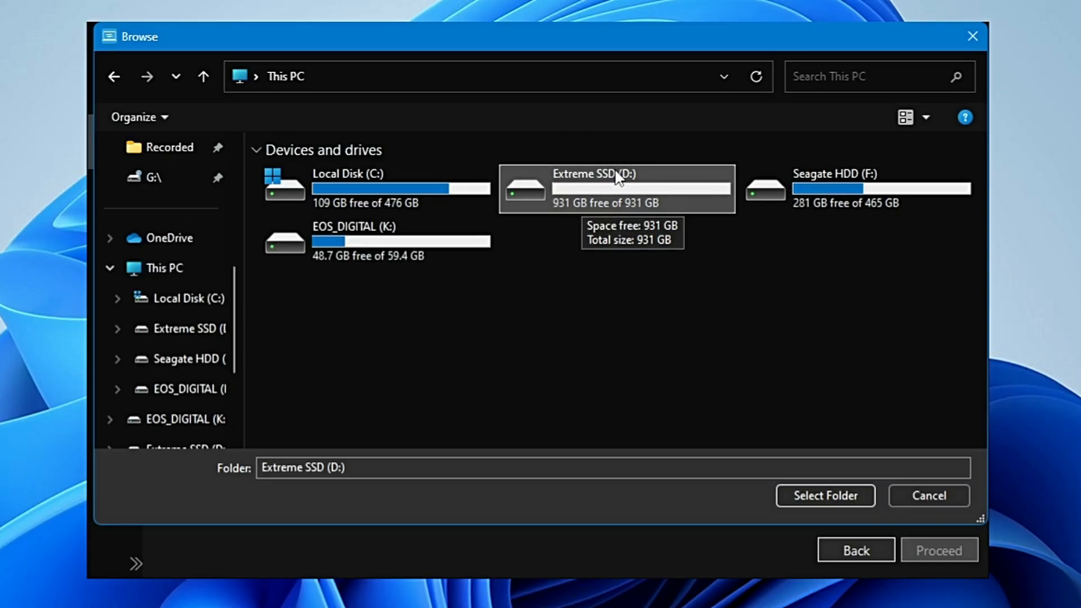
pyautogui.doubleClick(583, 194)
pyautogui.click(113, 76)
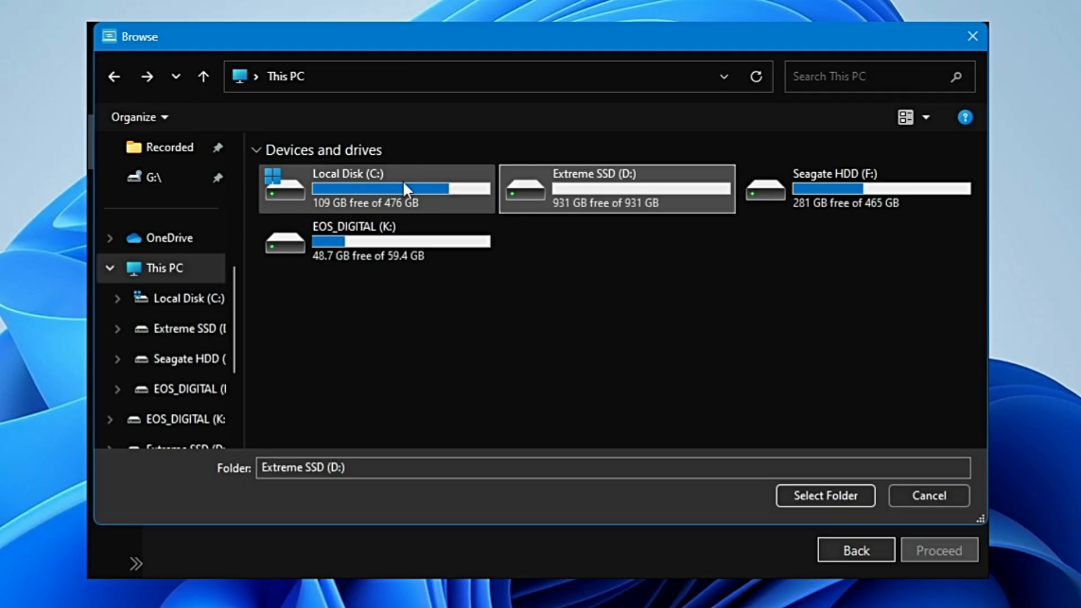
pyautogui.click(844, 503)
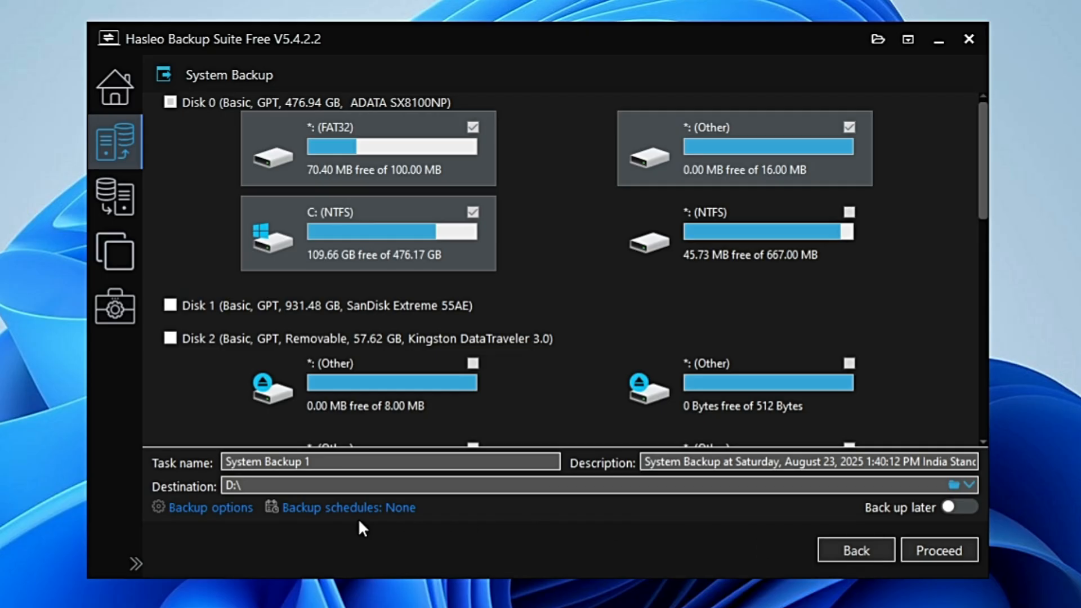
# - Set the compression in the backup options to None
pyautogui.click(198, 510)
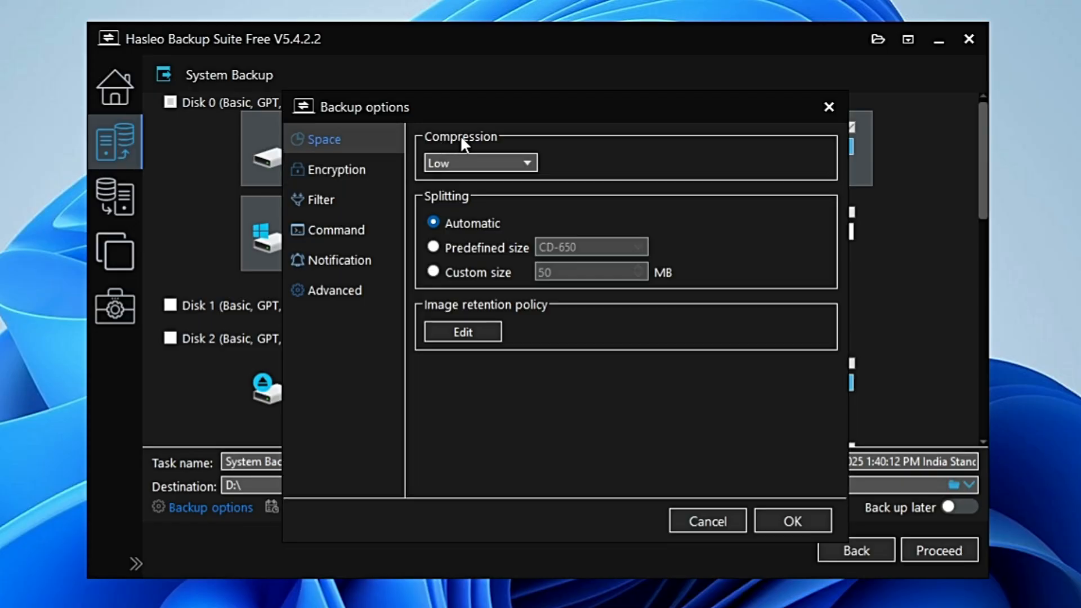
pyautogui.click(503, 163)
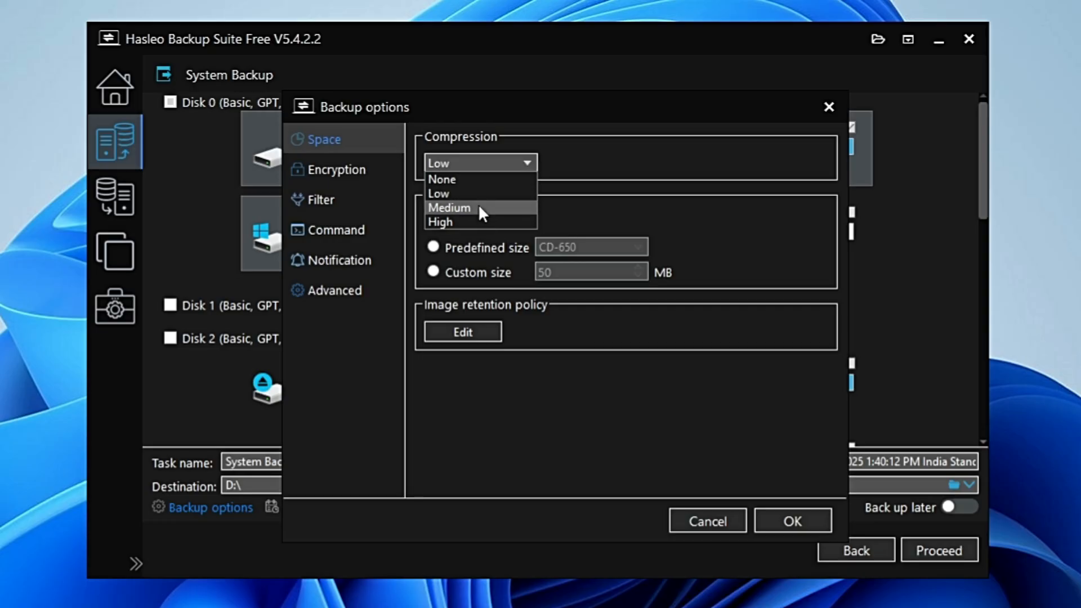
pyautogui.click(467, 179)
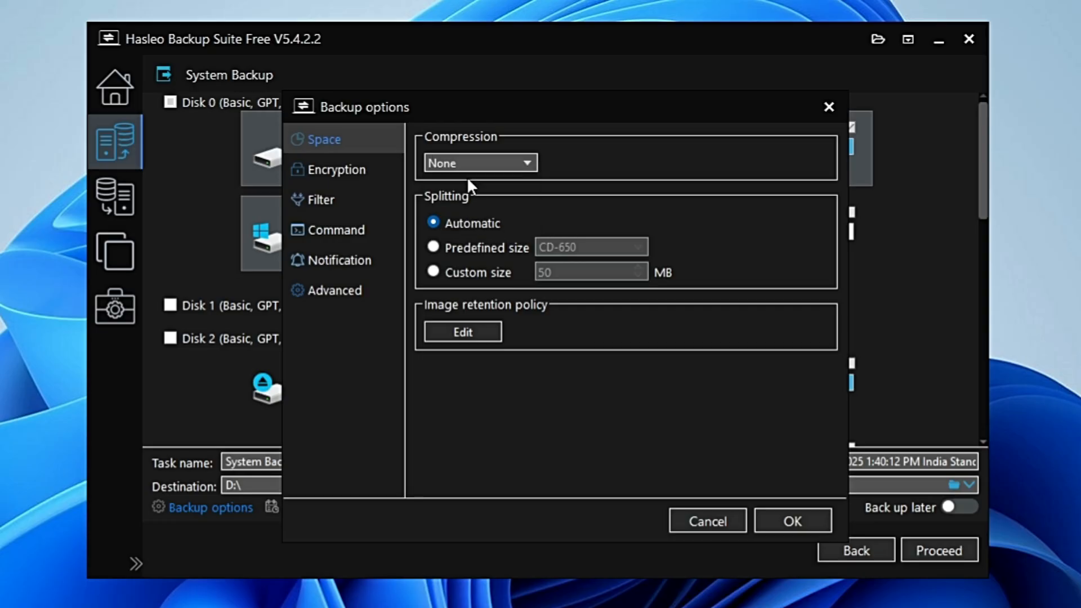
# - Review the encryption, filter, command and advanced settings in the backup options
pyautogui.click(330, 169)
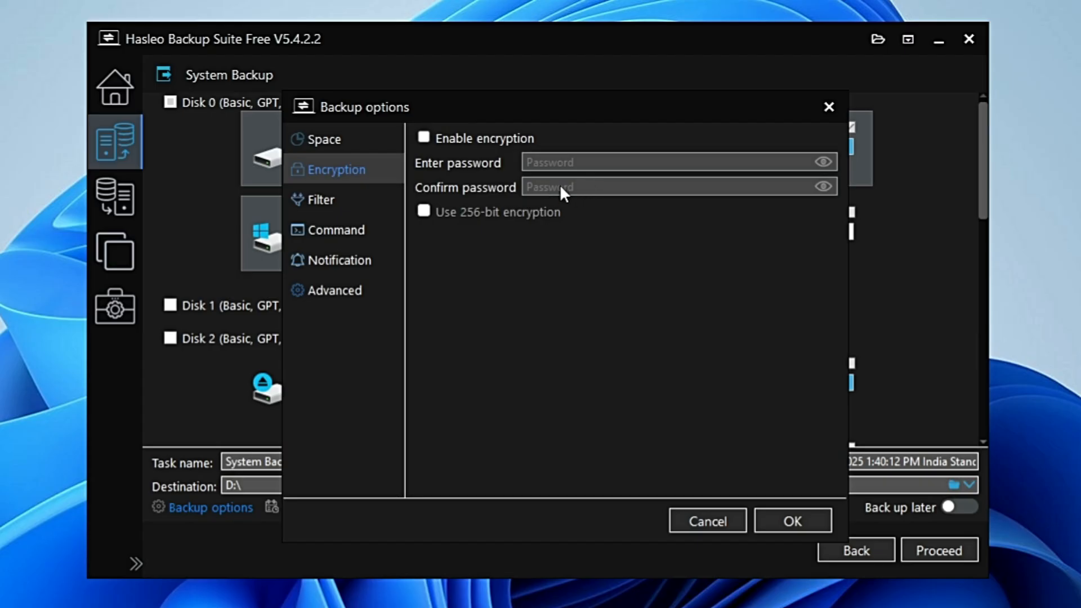
pyautogui.click(341, 202)
pyautogui.click(351, 232)
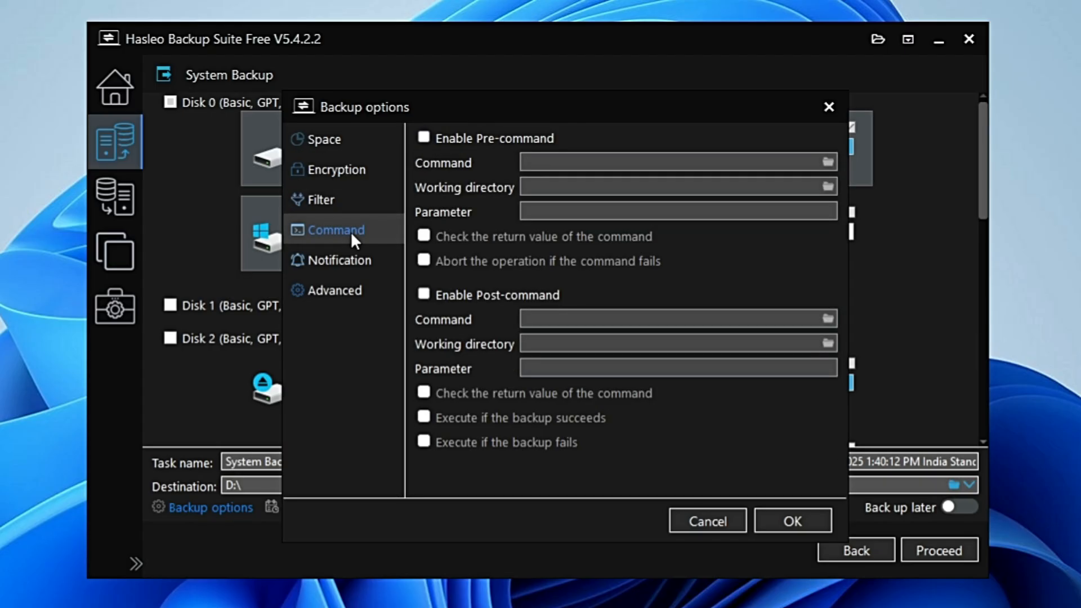
pyautogui.click(349, 290)
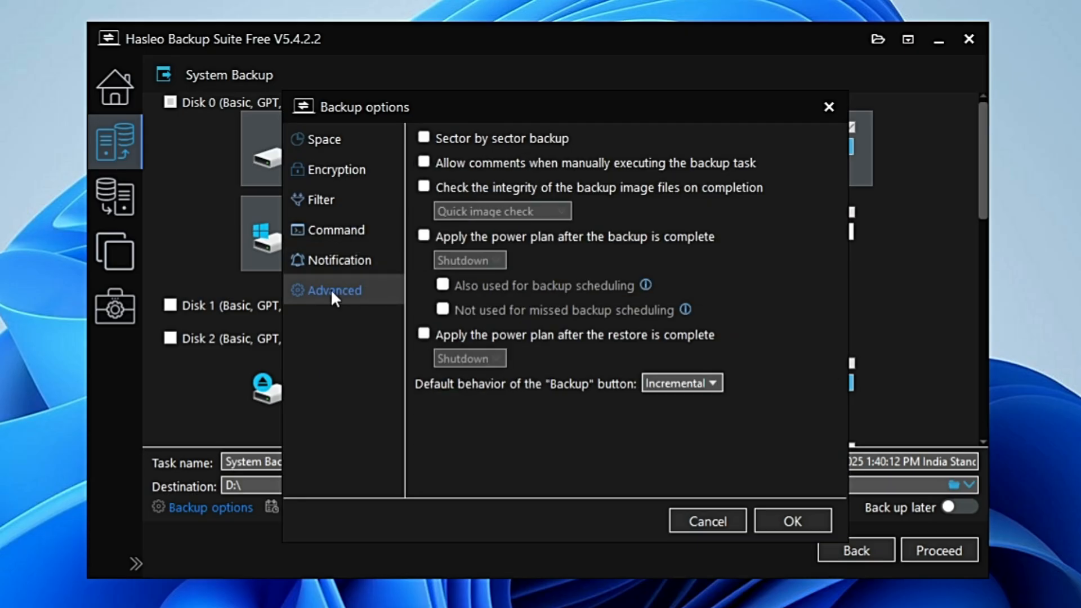
# - Close the backup options and start adding a backup schedule for the System Backup 1 task
pyautogui.click(721, 516)
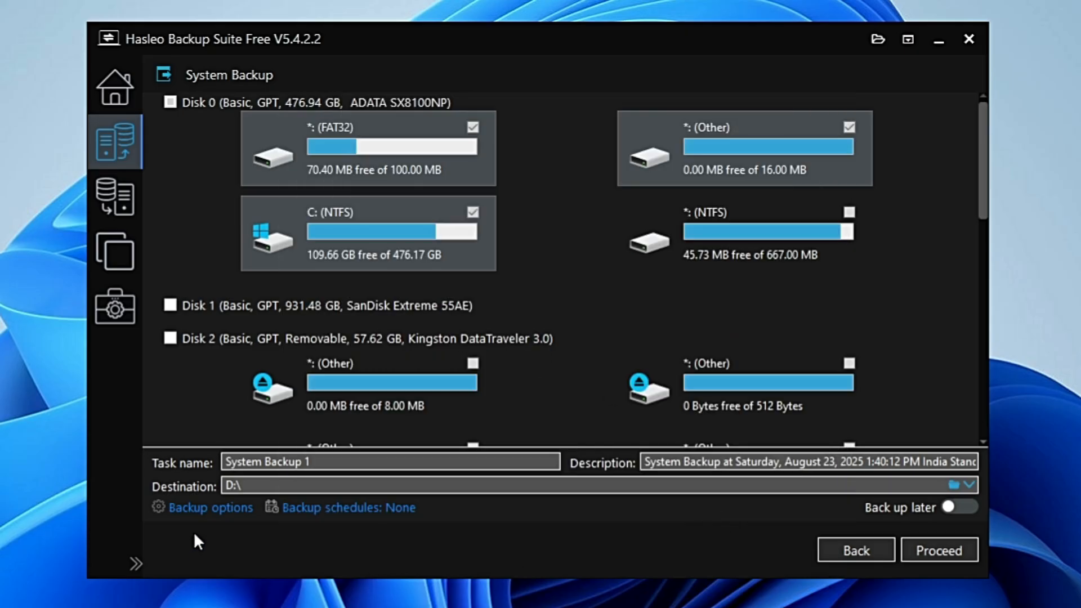
pyautogui.click(339, 509)
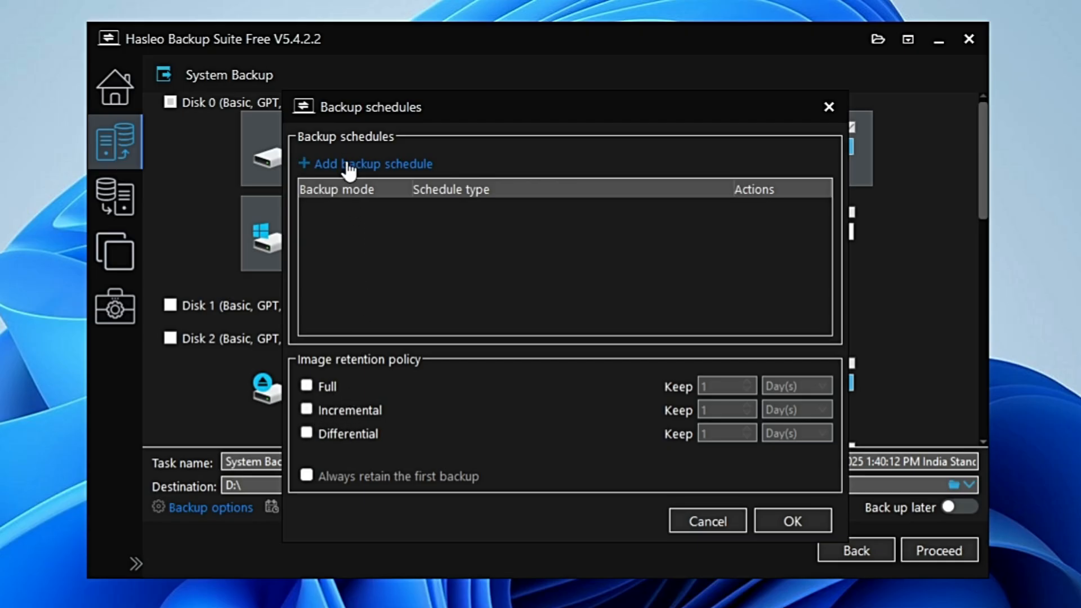
pyautogui.click(374, 165)
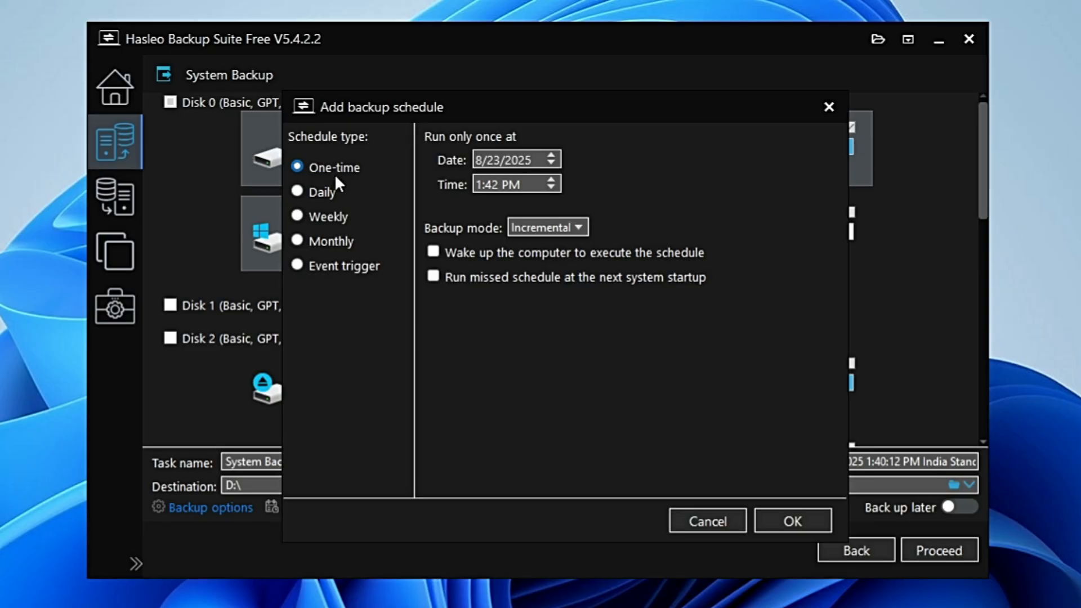
pyautogui.click(324, 194)
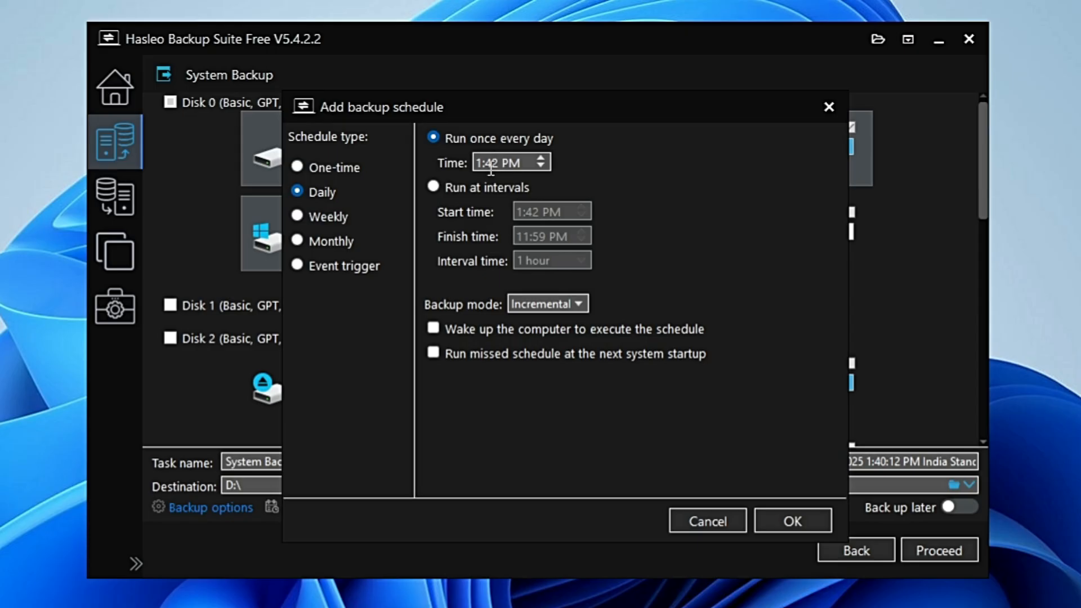
pyautogui.click(336, 219)
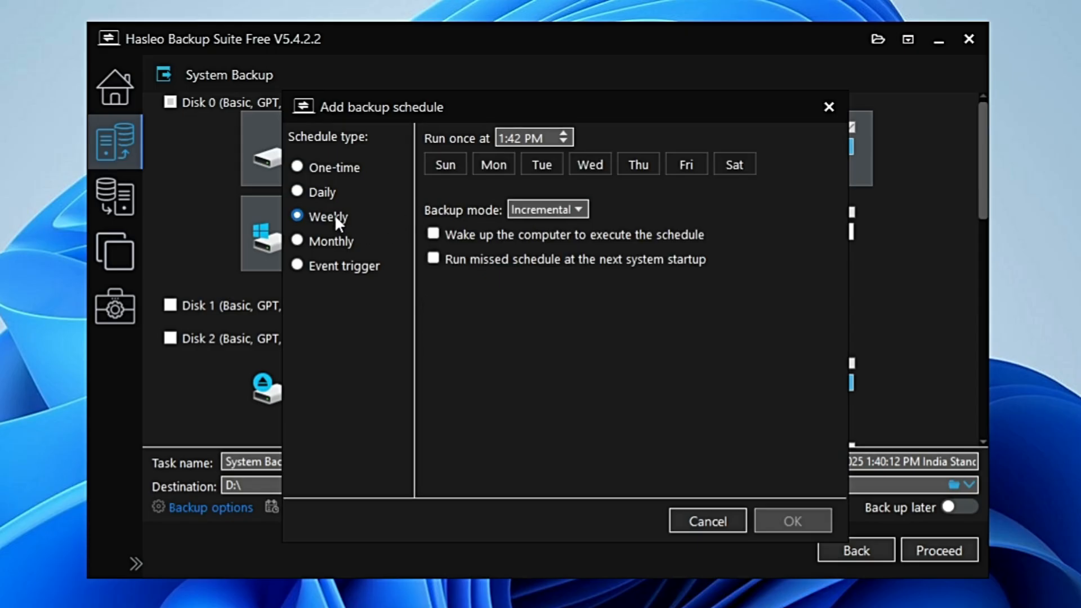
pyautogui.click(452, 163)
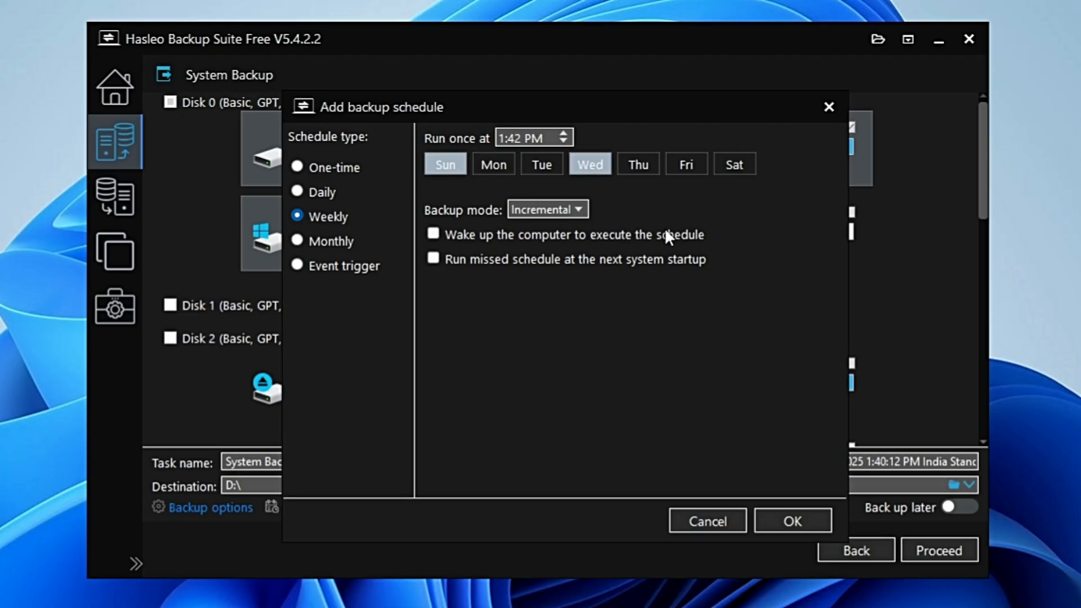
pyautogui.click(731, 165)
pyautogui.click(601, 163)
pyautogui.click(494, 165)
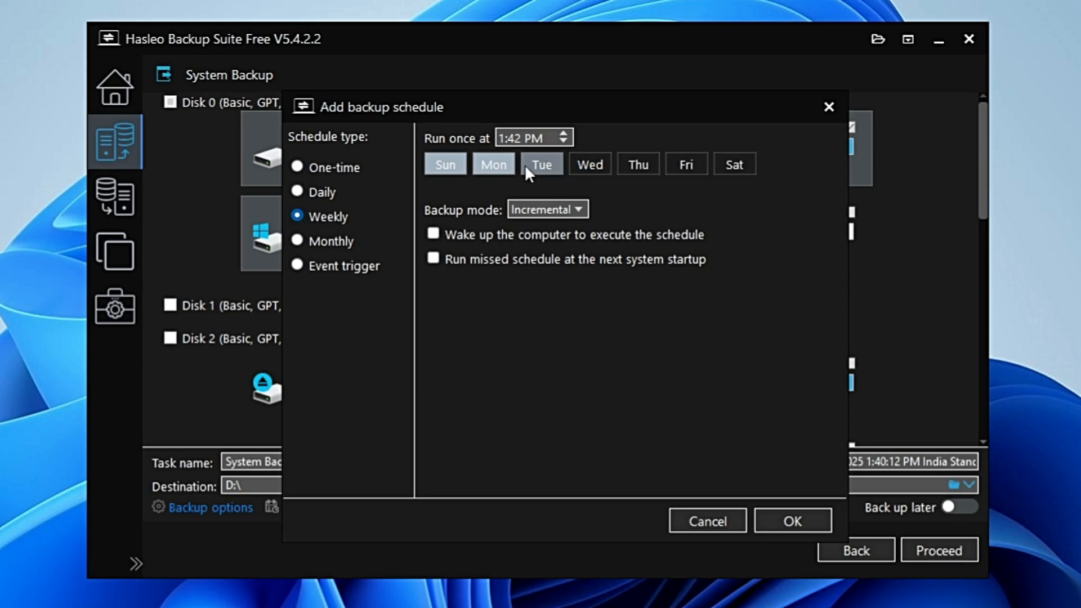
pyautogui.click(529, 164)
pyautogui.click(599, 165)
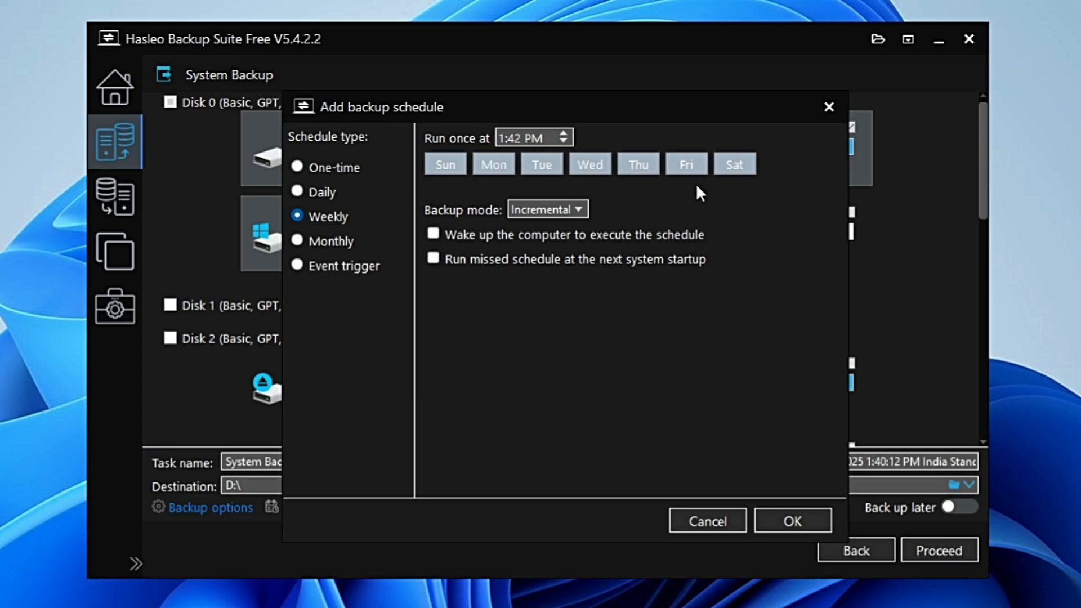
pyautogui.click(580, 166)
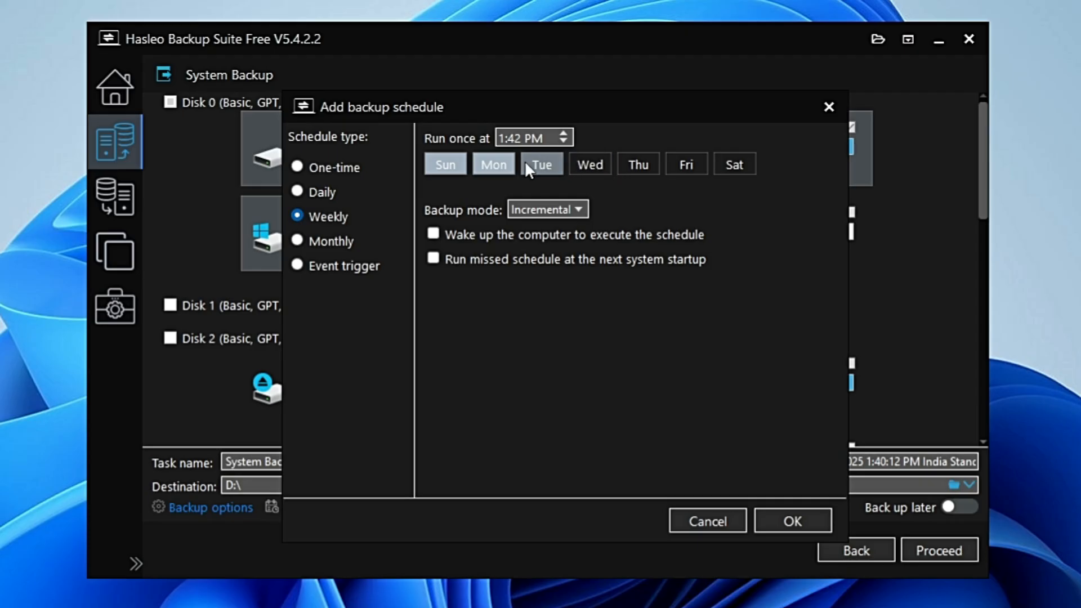
pyautogui.click(525, 164)
pyautogui.click(504, 165)
pyautogui.click(445, 164)
# - Add a one-time incremental schedule for 8/23/2025 at 1:42 PM and confirm the task's backup schedules
pyautogui.click(332, 169)
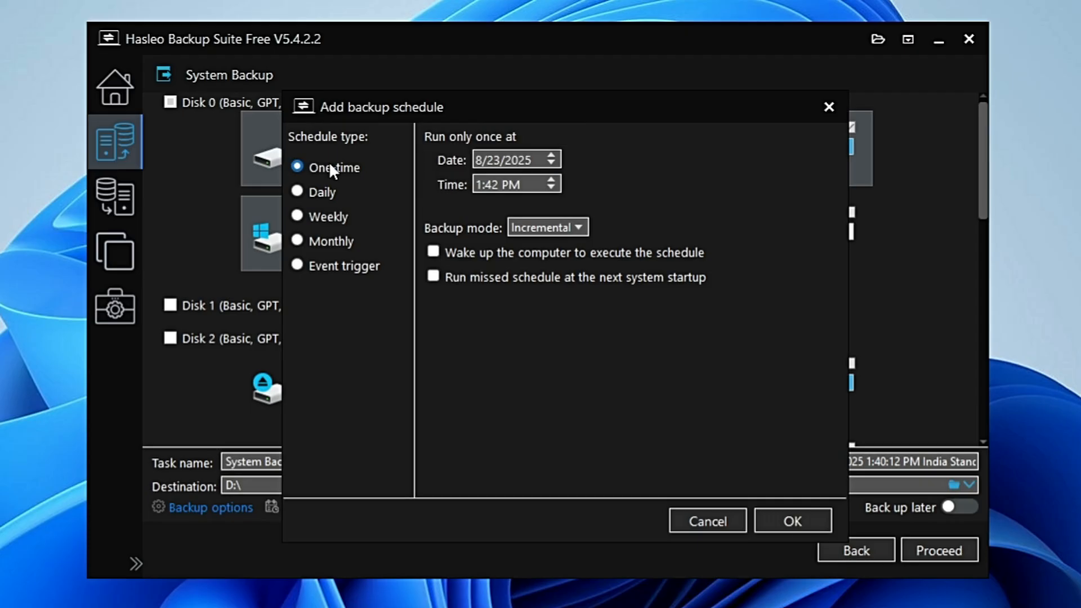
pyautogui.click(783, 515)
pyautogui.click(764, 519)
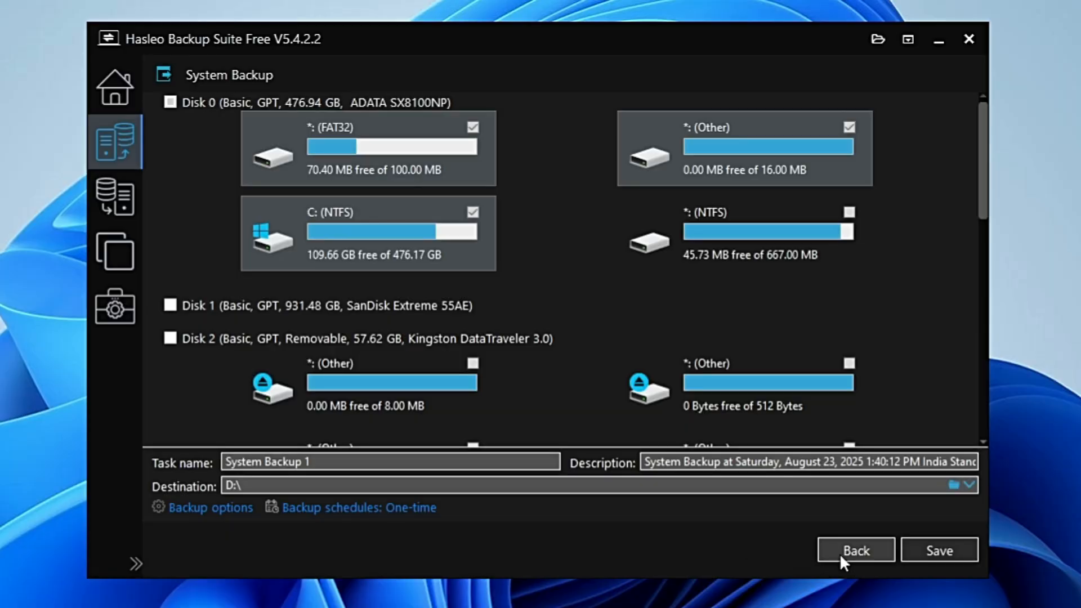
# - Save the System Backup 1 task, run its backup, and finish once the operation completes
pyautogui.click(931, 549)
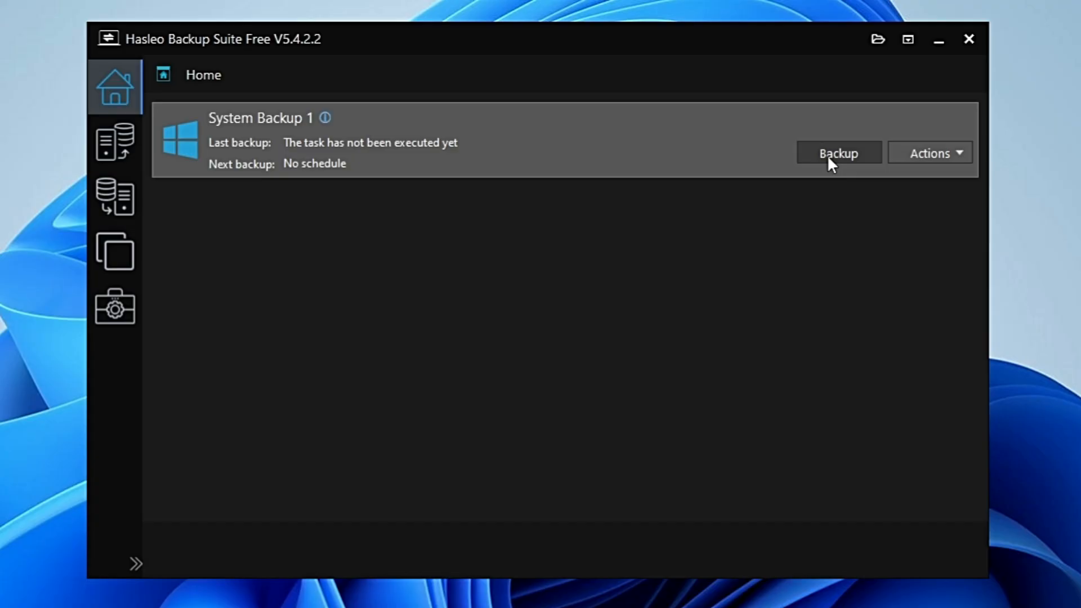
pyautogui.click(827, 155)
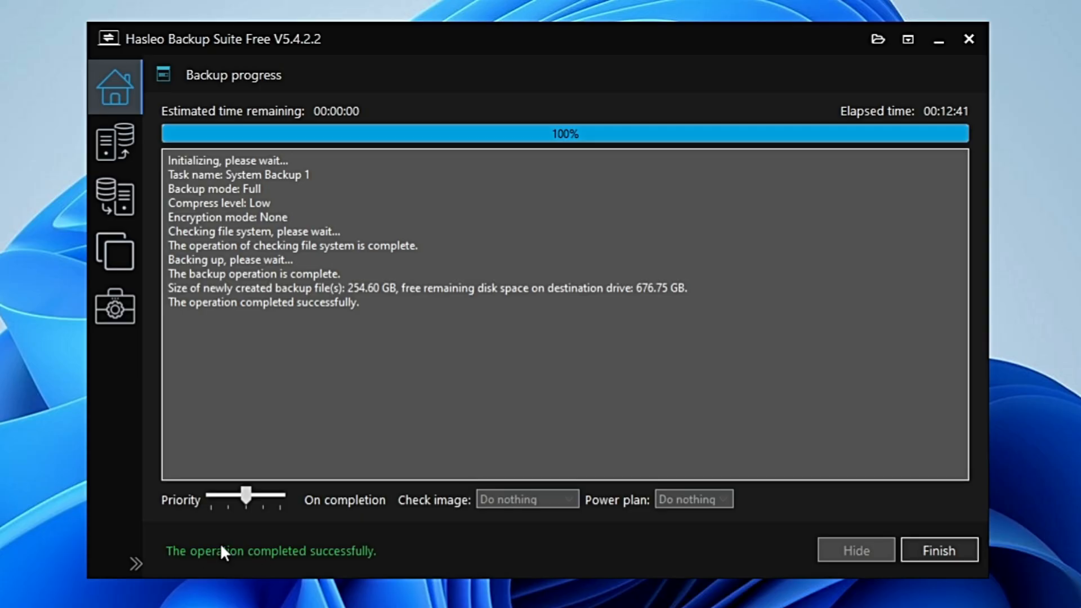
pyautogui.click(936, 550)
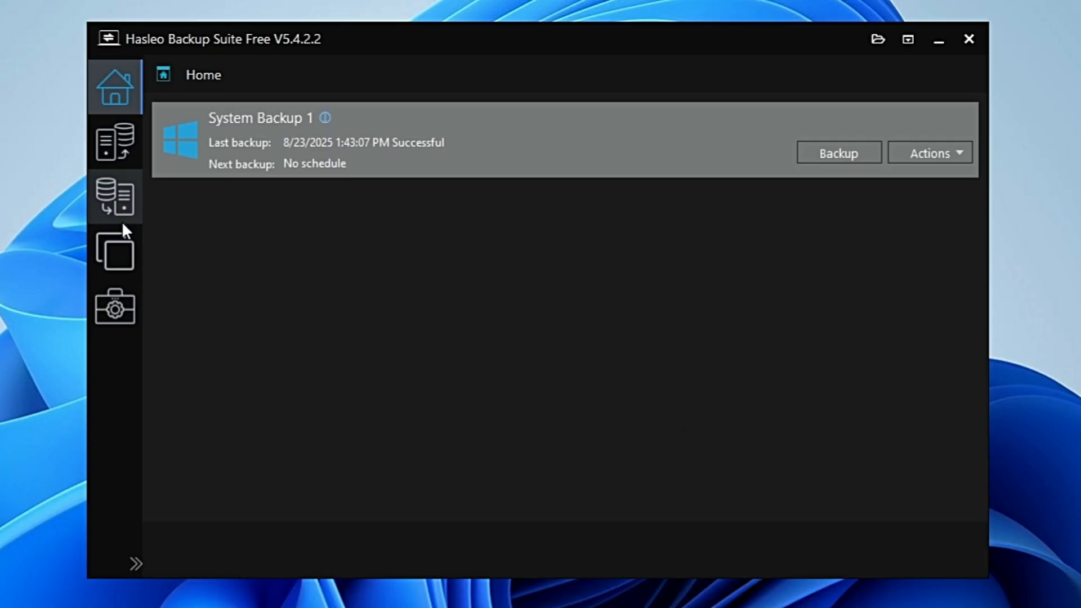
# - Review the available backup types and the actions offered for the System Backup 1 task
pyautogui.click(124, 154)
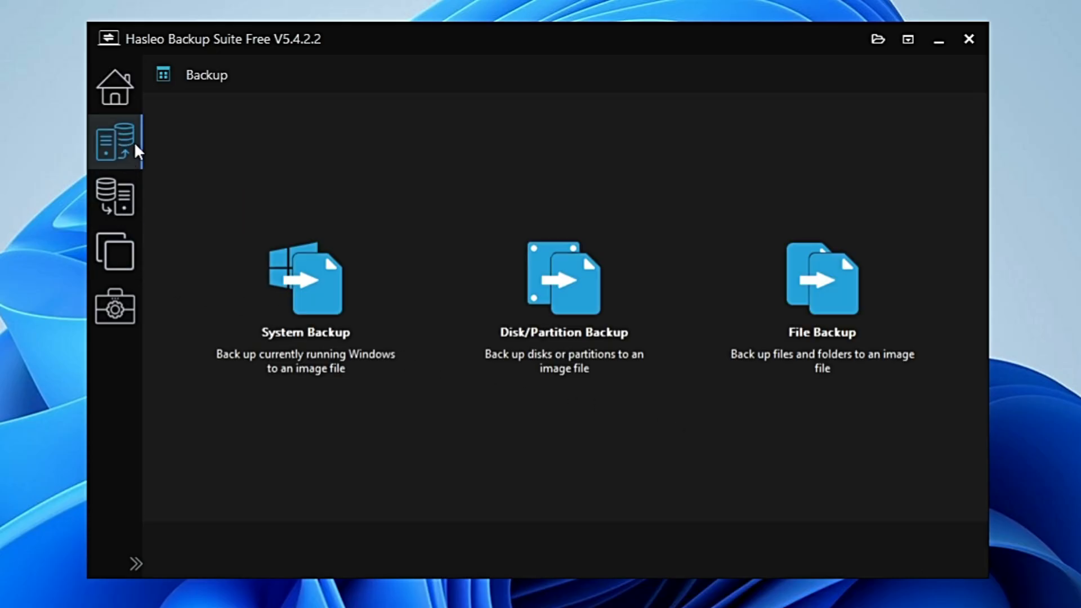
pyautogui.click(109, 88)
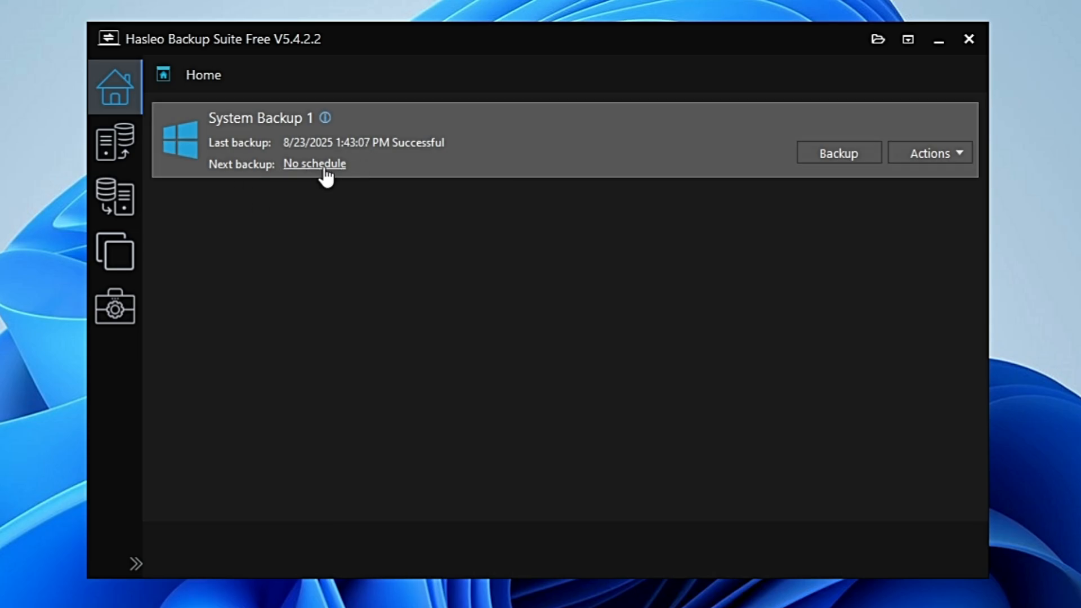
pyautogui.click(941, 153)
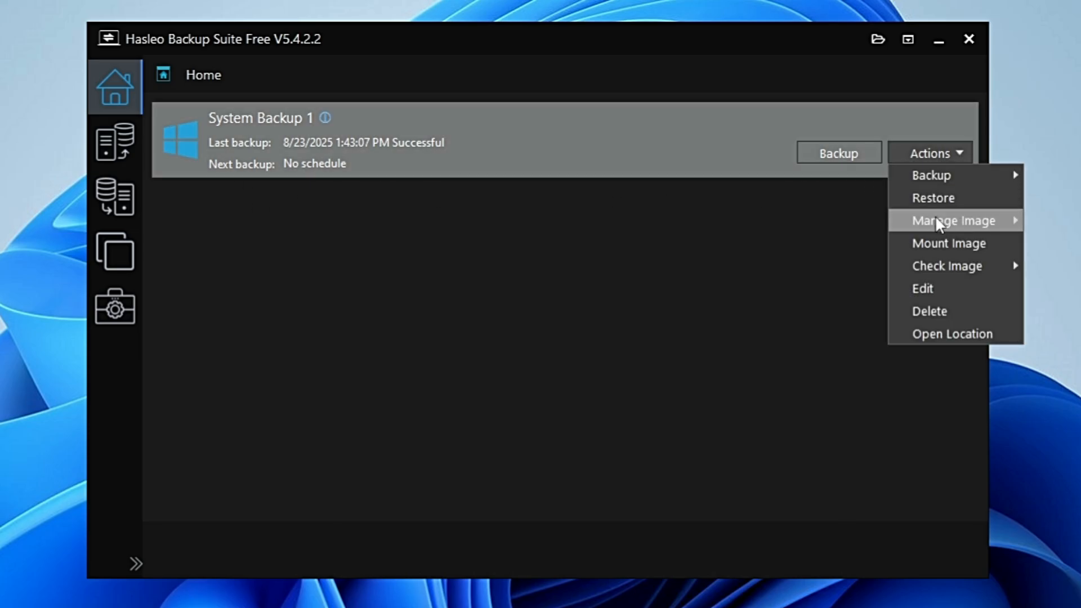
pyautogui.moveTo(936, 220)
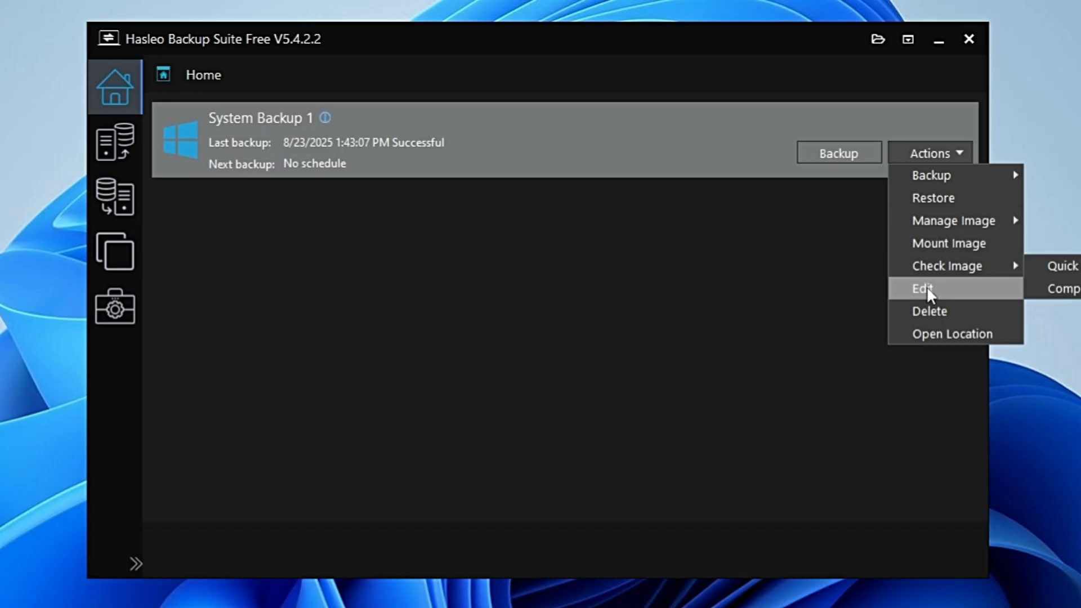
pyautogui.click(707, 328)
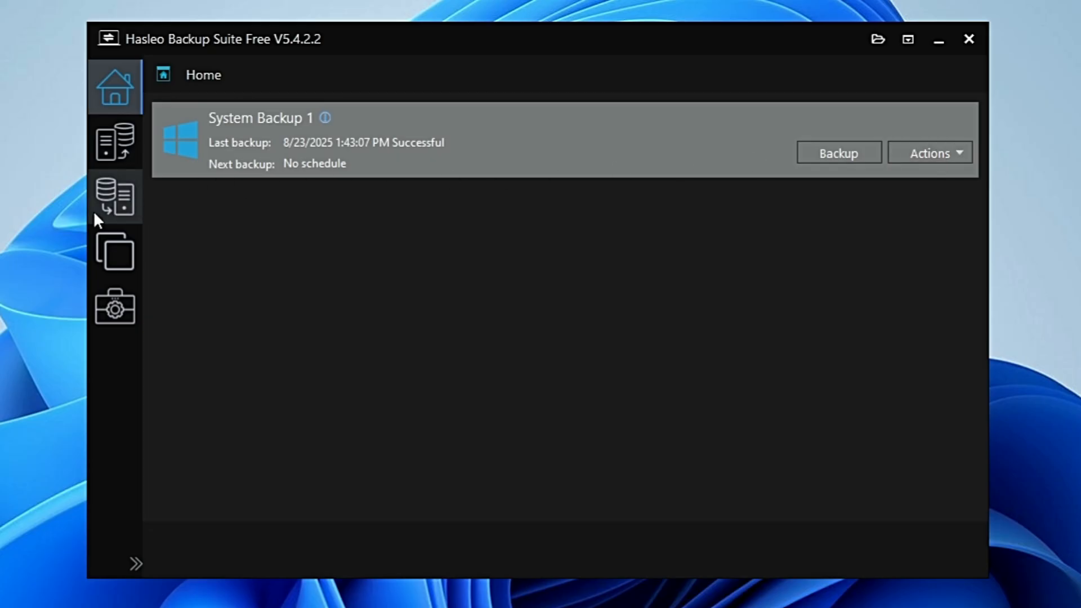
# - Locate the restore image System Backup 1_20250823_Full_V1_1.DBI on Extreme SSD (D:) and leave without opening it
pyautogui.click(110, 208)
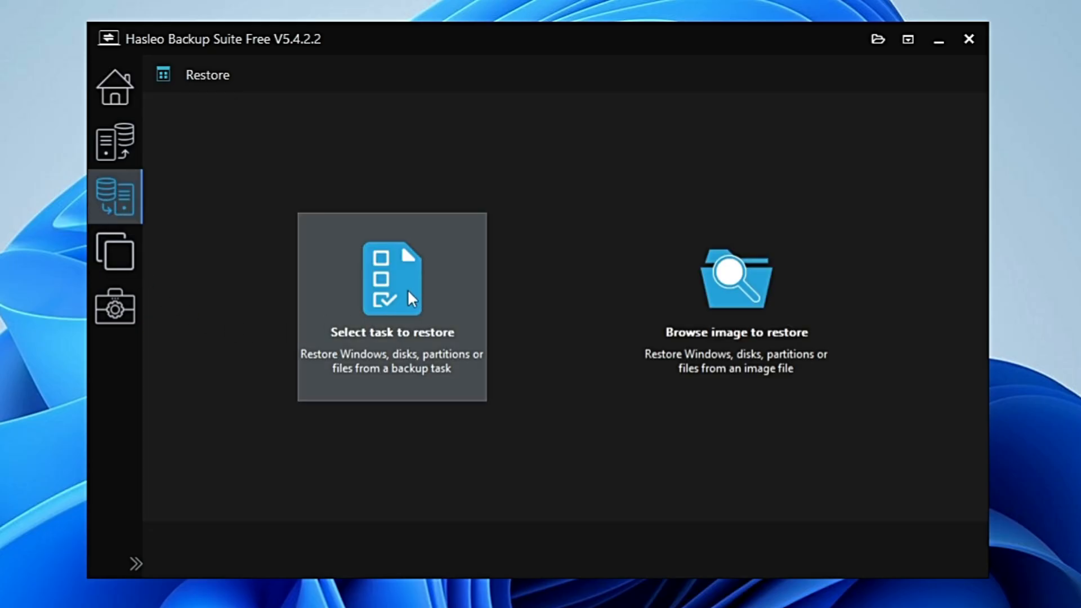
pyautogui.click(740, 297)
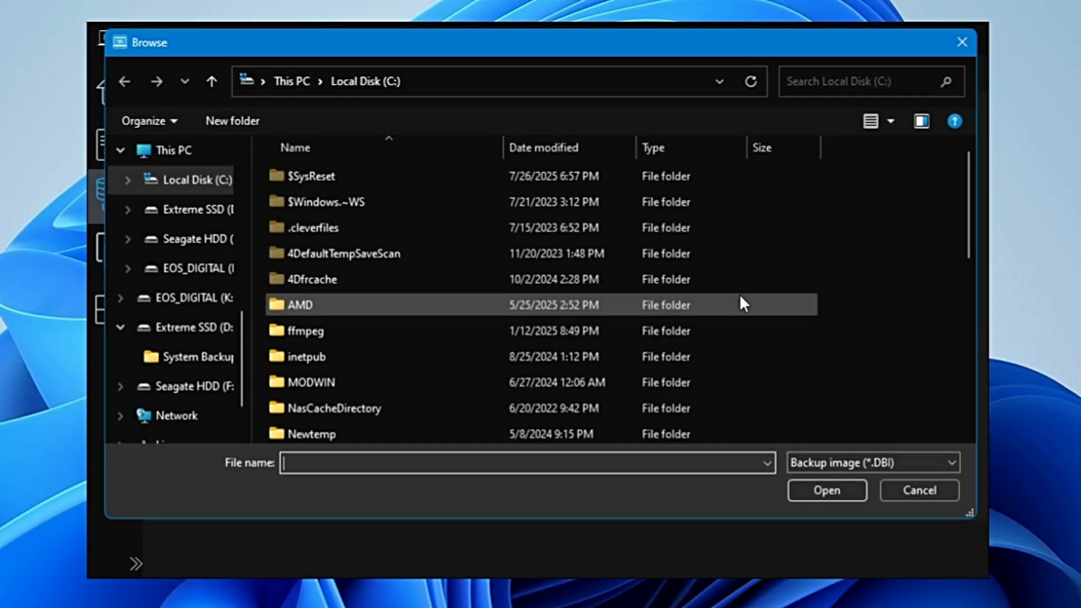
pyautogui.click(202, 335)
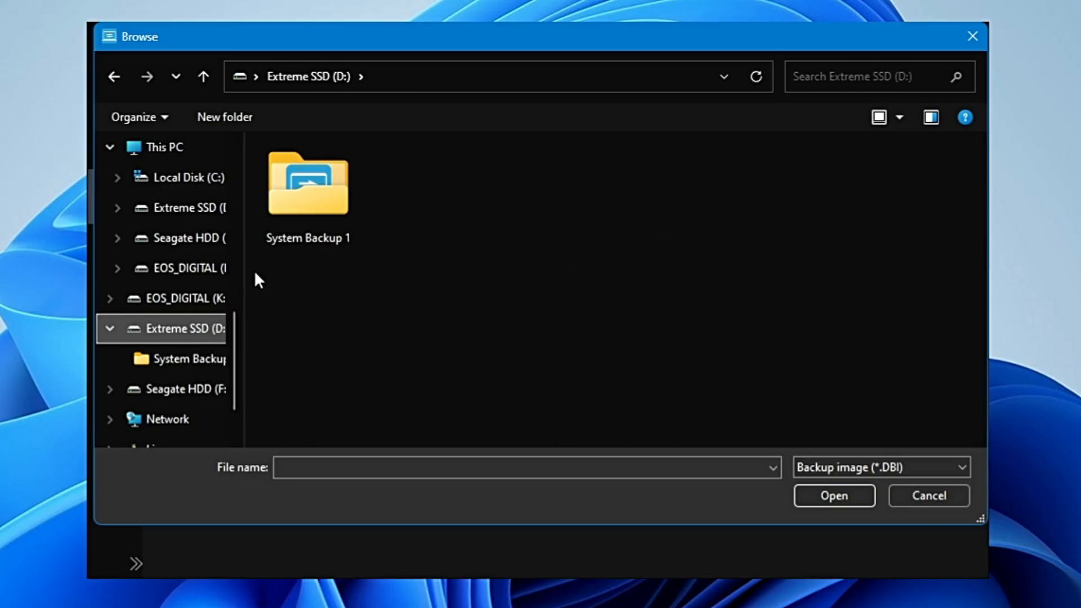
pyautogui.click(308, 229)
pyautogui.click(813, 488)
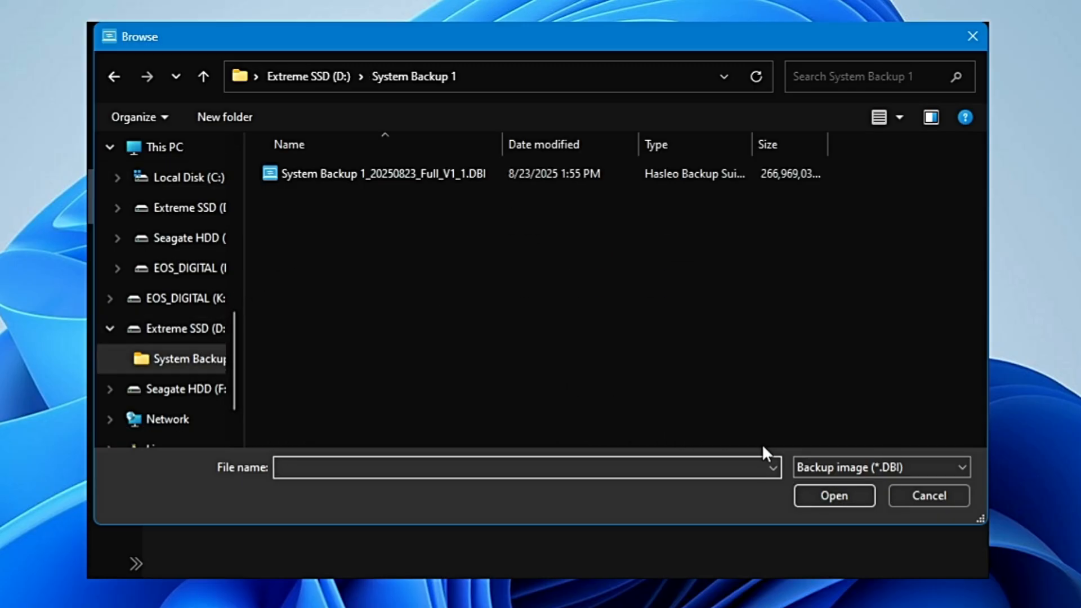
pyautogui.click(562, 175)
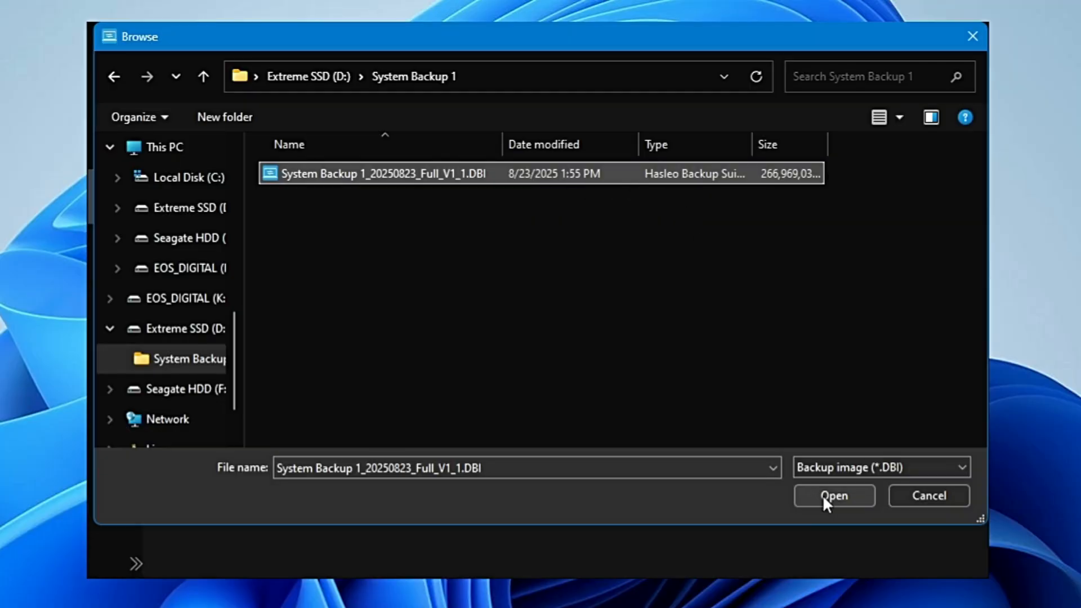
pyautogui.click(926, 492)
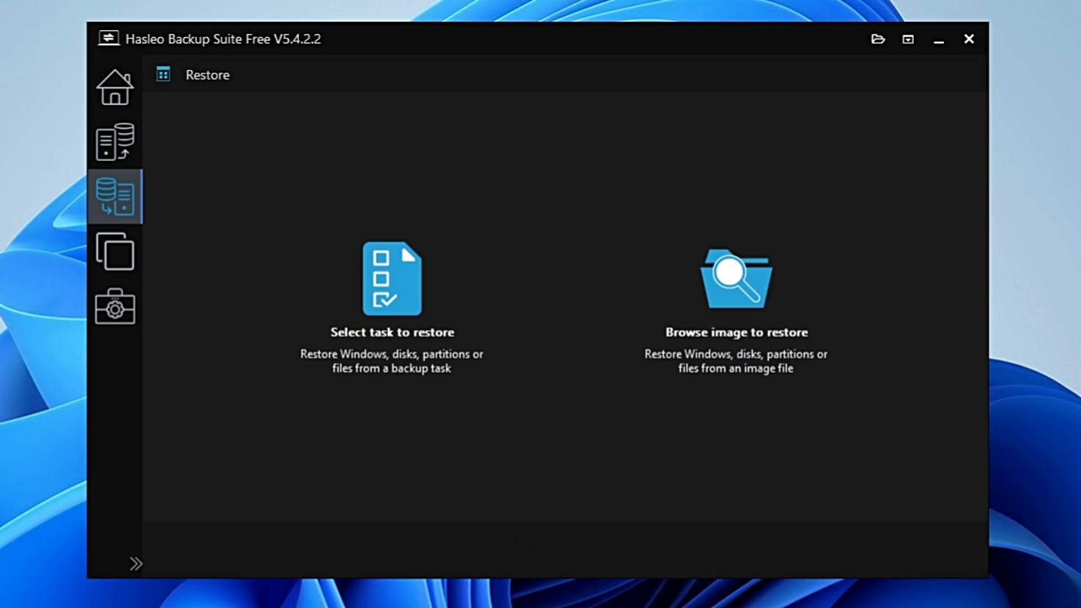
# - Check the connected drives in File Explorer and create an emergency disk on the SanDisk Cruzer Blade USB drive, allowing it to be formatted
pyautogui.click(412, 607)
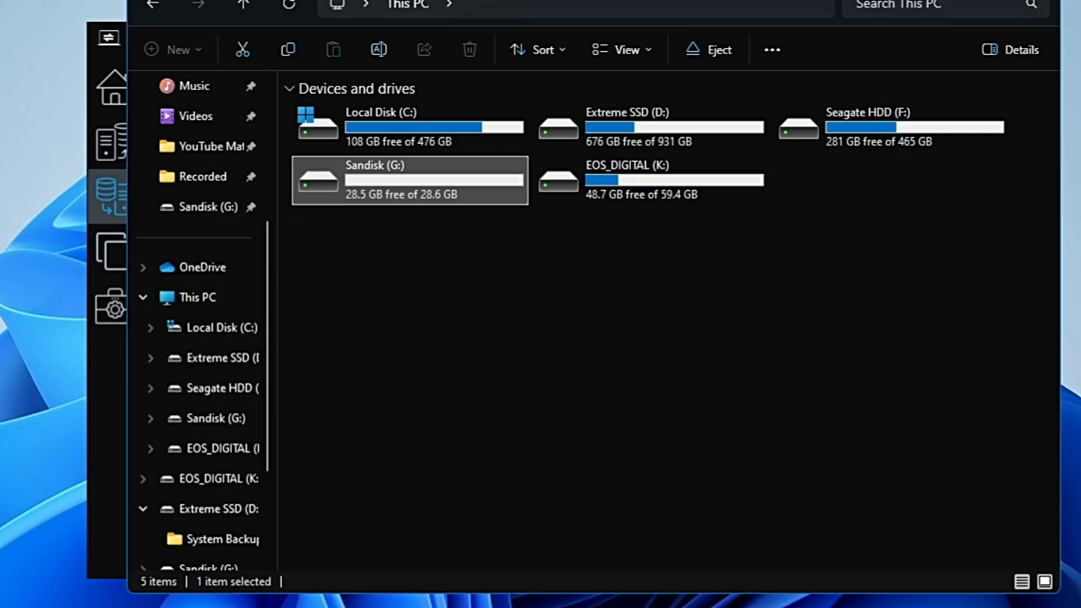
pyautogui.click(951, 0)
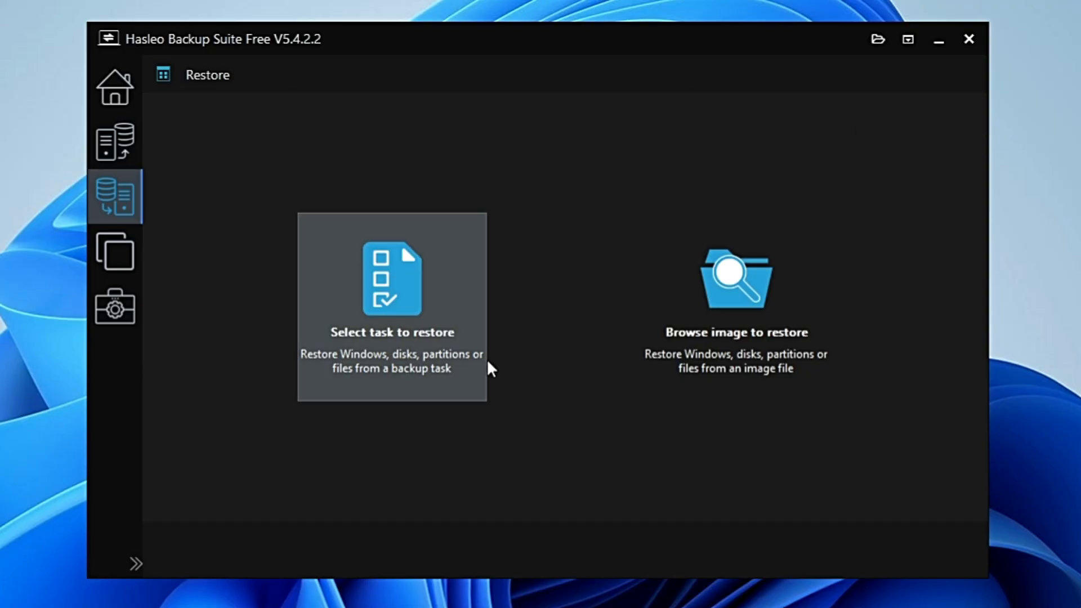
pyautogui.click(107, 311)
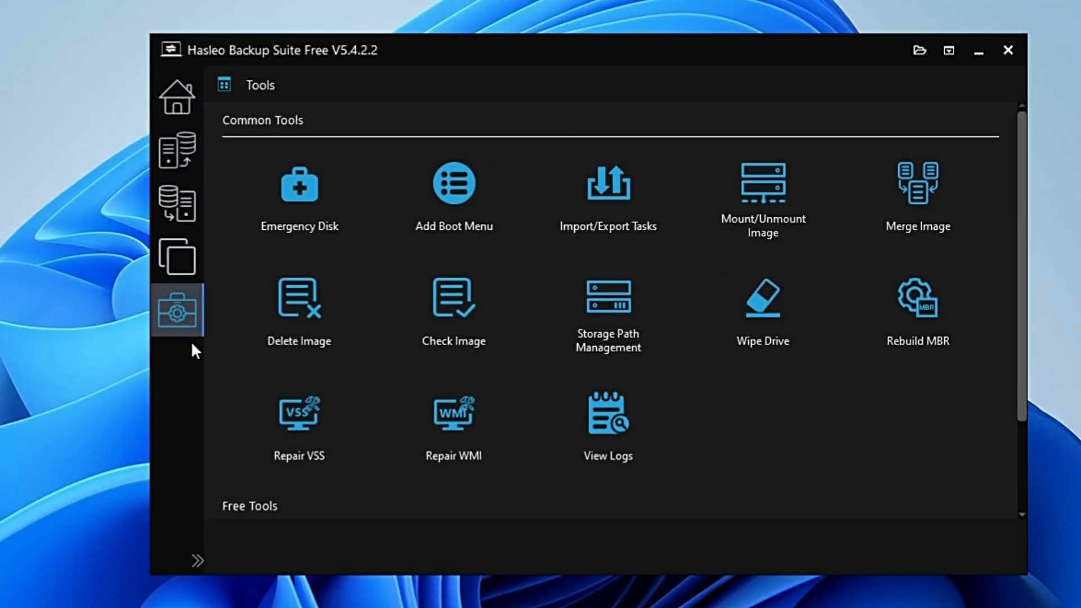
pyautogui.click(300, 185)
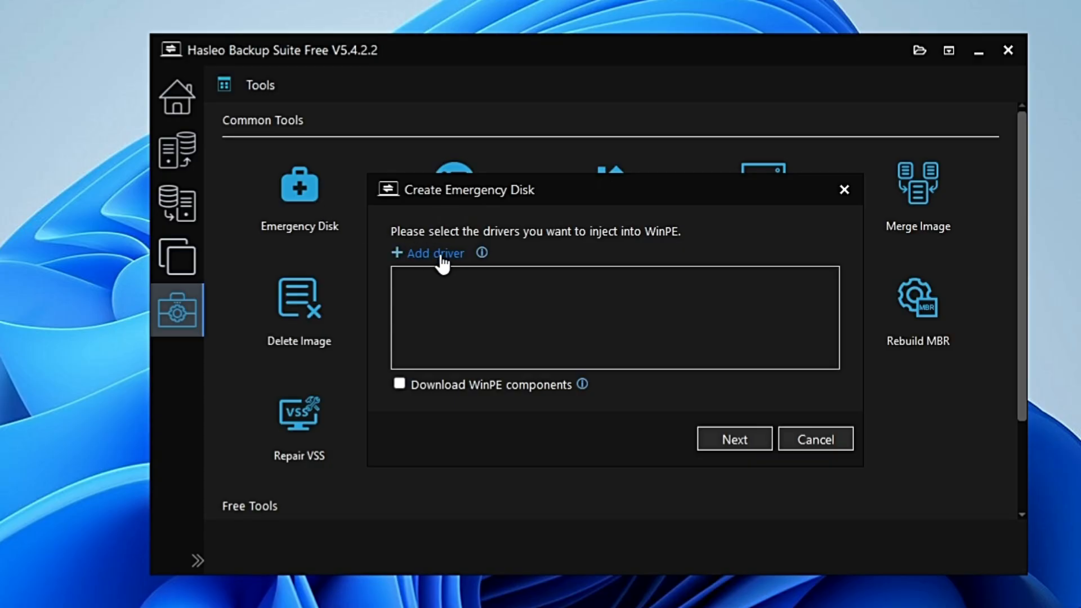
pyautogui.click(434, 385)
pyautogui.click(726, 446)
pyautogui.click(725, 444)
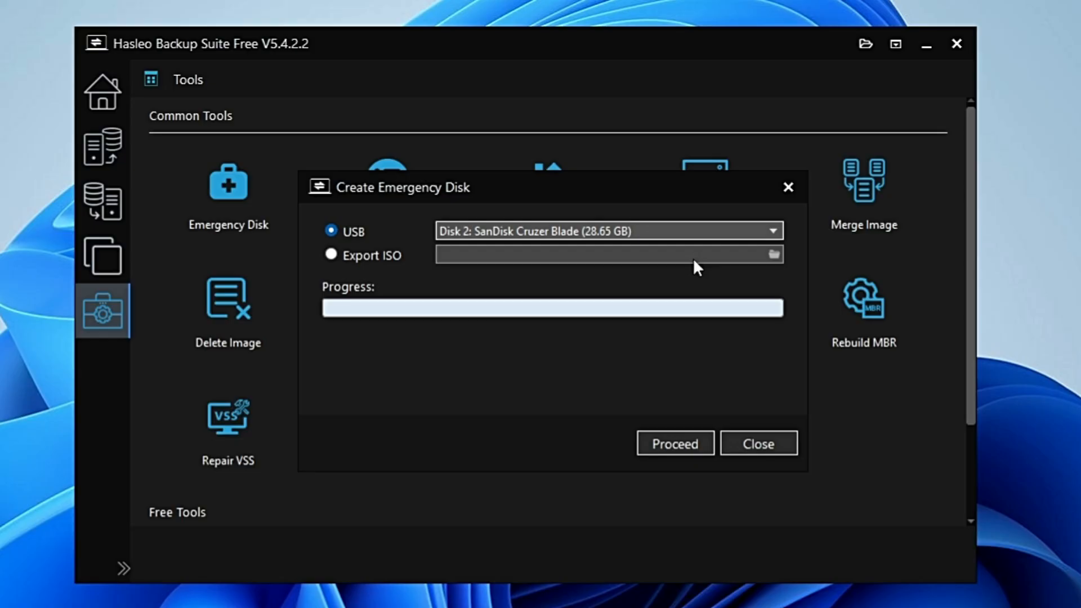
pyautogui.click(694, 448)
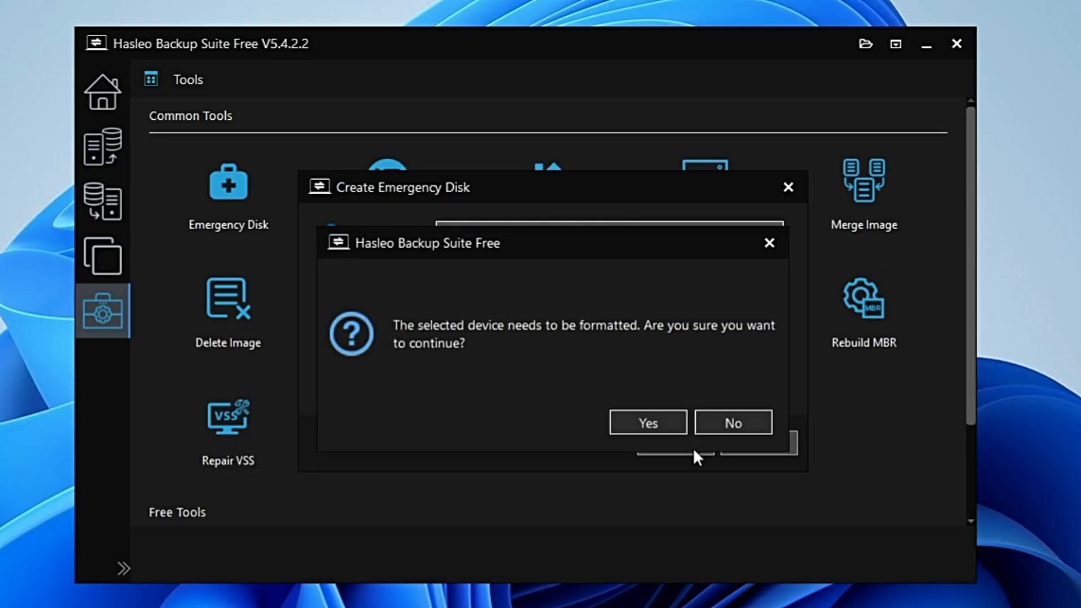
pyautogui.click(649, 419)
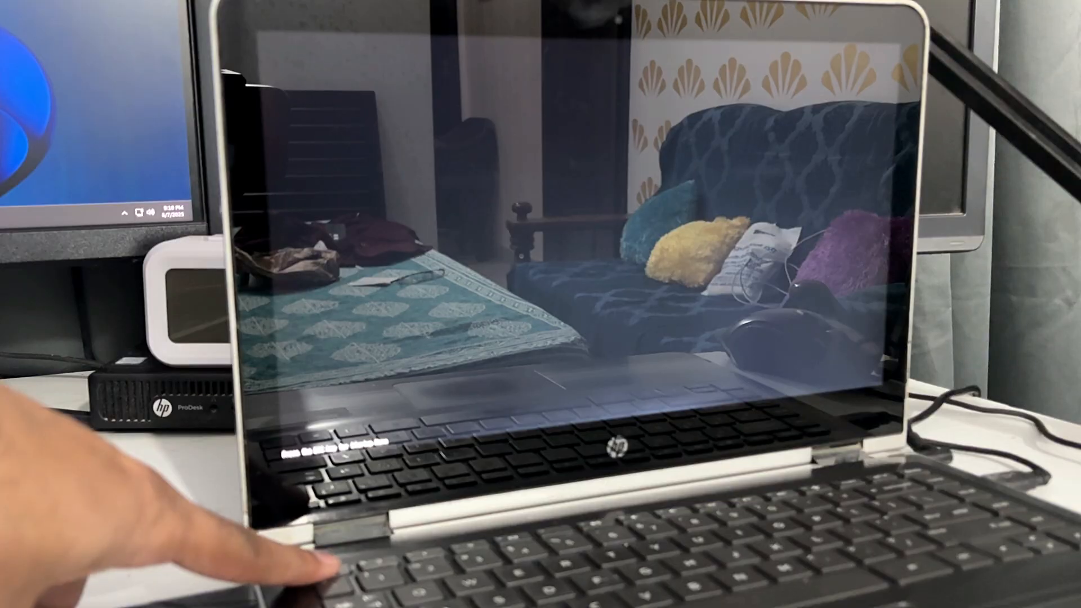
# - Interrupt the laptop's startup, open the boot device options and boot from the UEFI KingstonDataTraveler 3.0 USB hard drive
pyautogui.press('Escape')
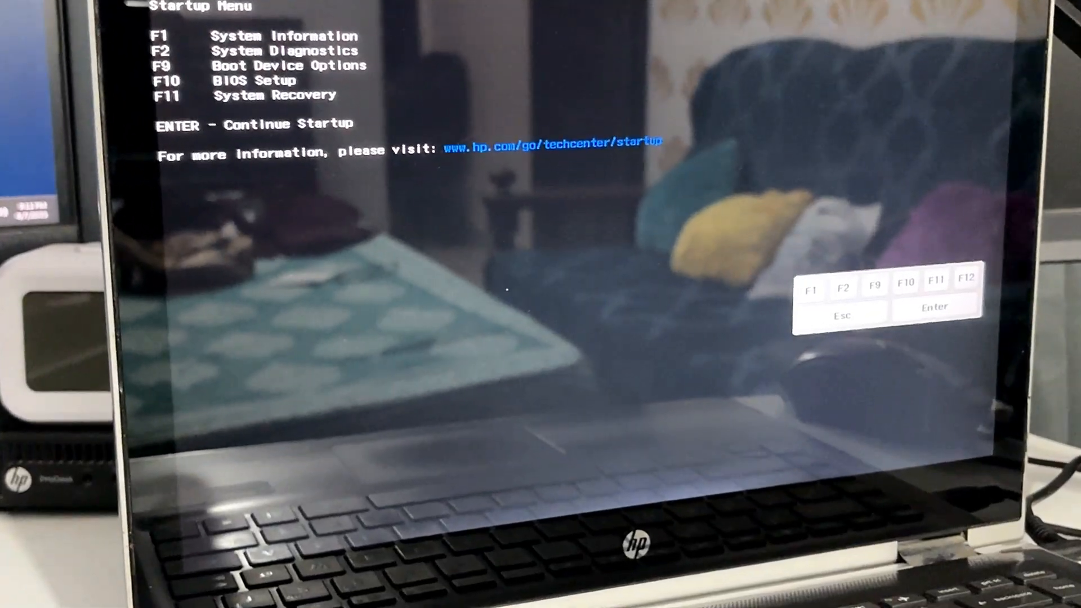
pyautogui.press('F9')
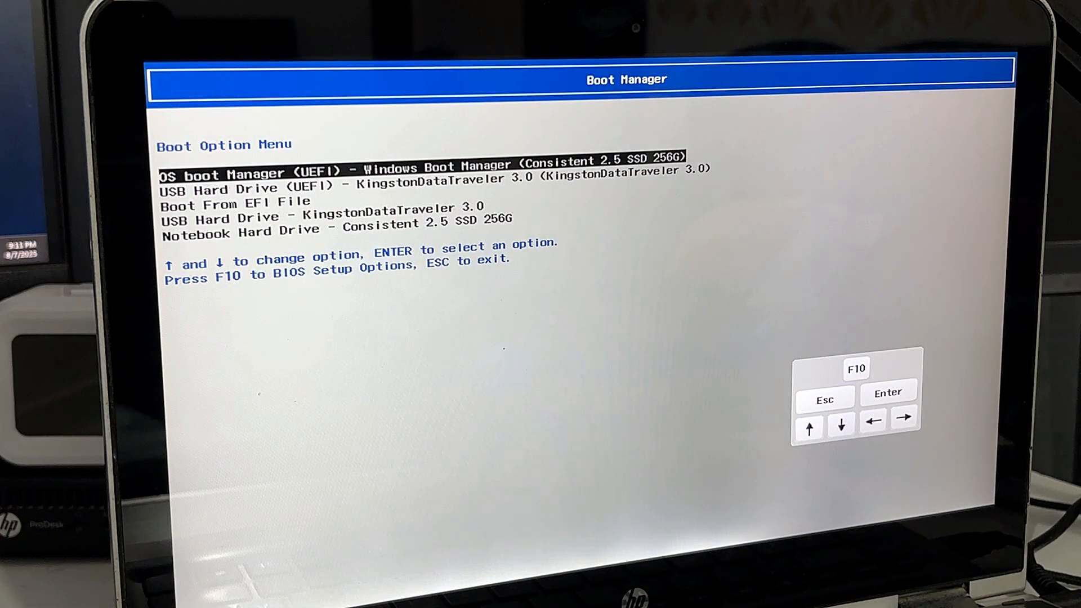
pyautogui.press('Down')
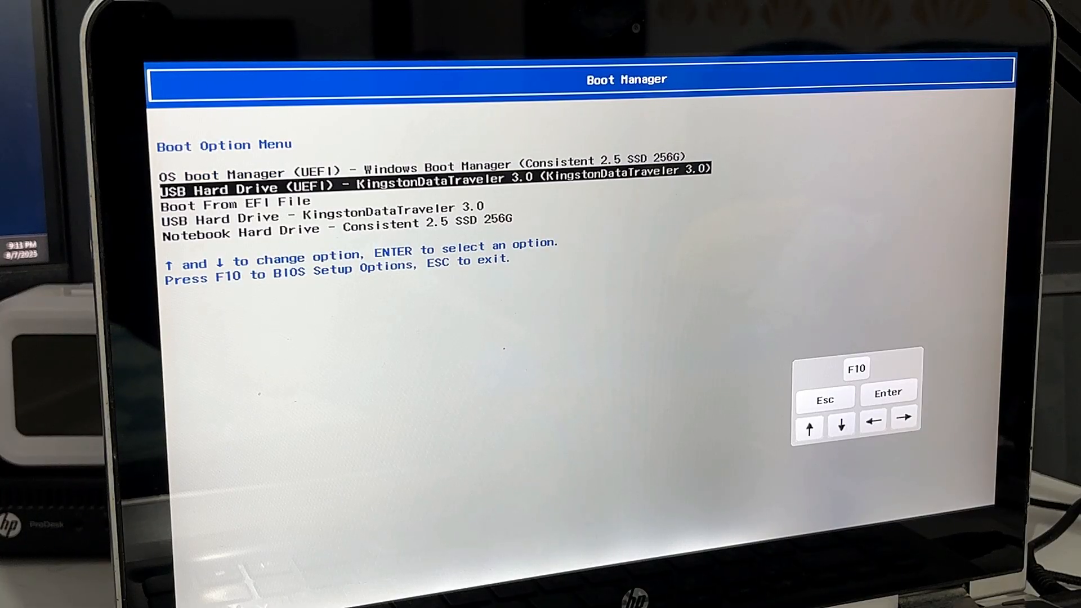
pyautogui.press('Return')
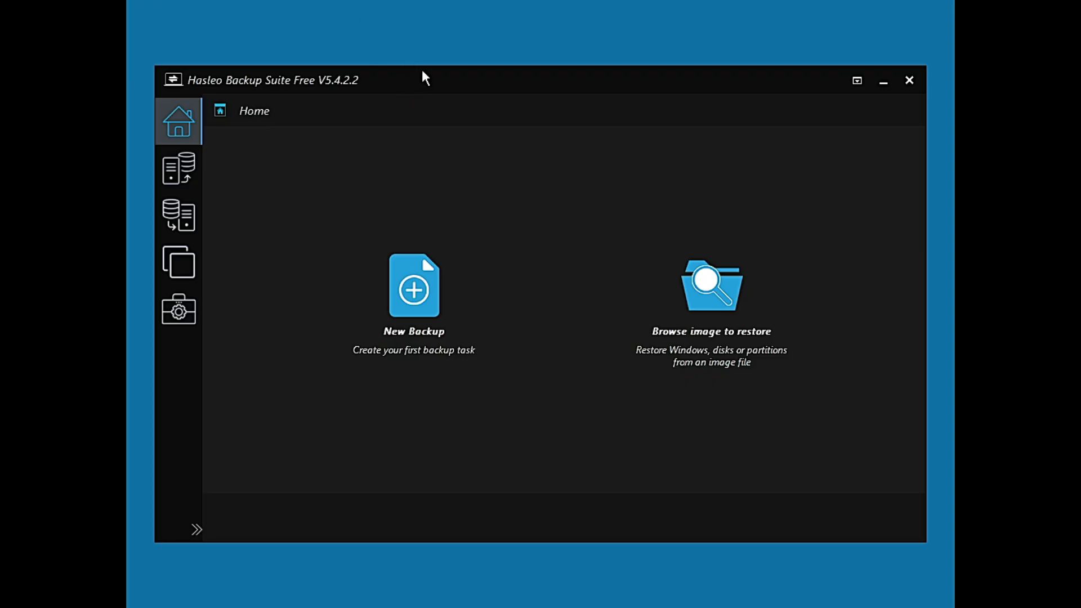
# - Review the Backup, Restore and Clone options available in the emergency disk's backup environment
pyautogui.moveTo(425, 83)
pyautogui.mouseDown()
pyautogui.moveTo(489, 62)
pyautogui.moveTo(777, 92)
pyautogui.moveTo(427, 75)
pyautogui.mouseUp()
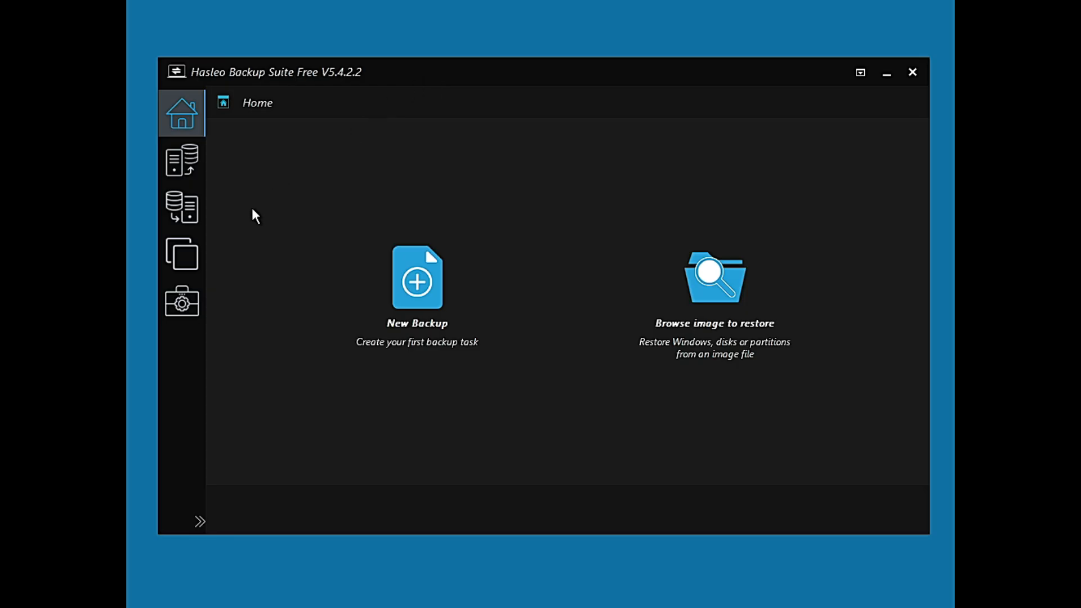
pyautogui.click(183, 160)
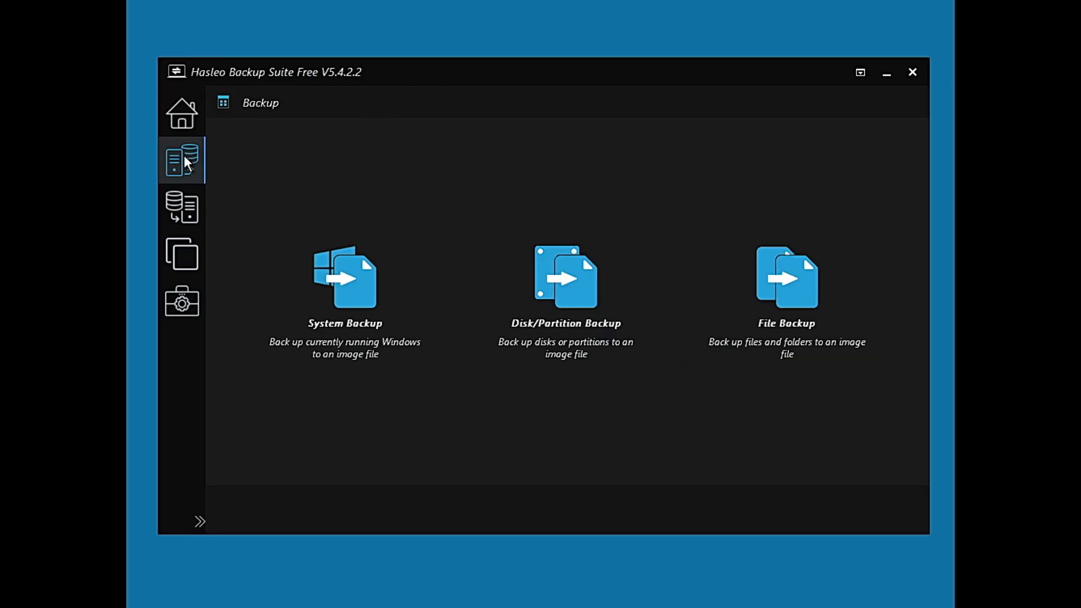
pyautogui.click(185, 224)
pyautogui.click(187, 253)
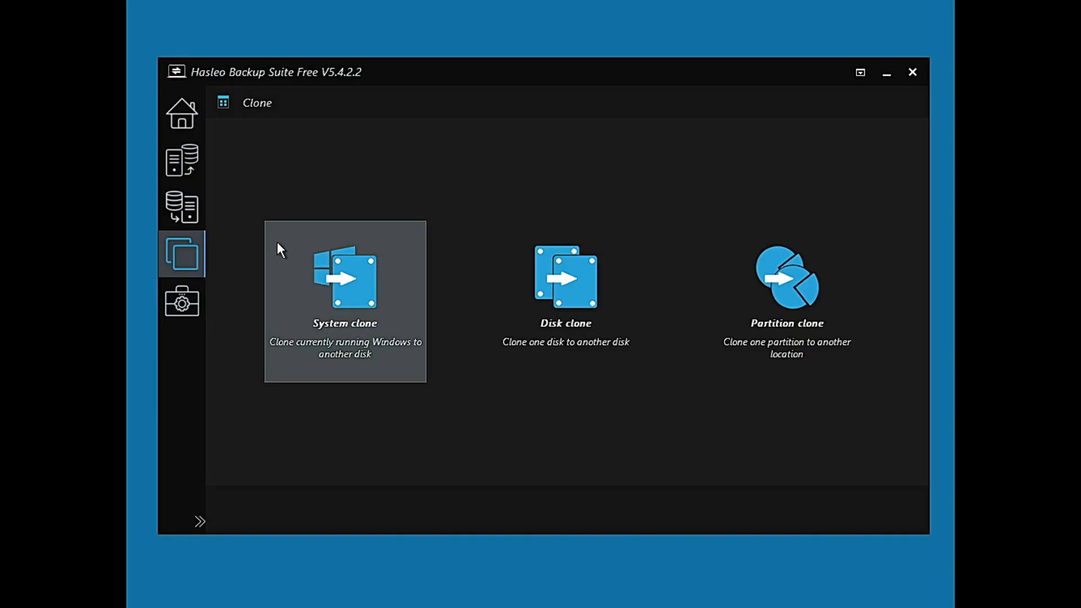
# - Browse for a backup image to restore from the emergency disk, starting at This PC
pyautogui.click(182, 204)
pyautogui.click(728, 308)
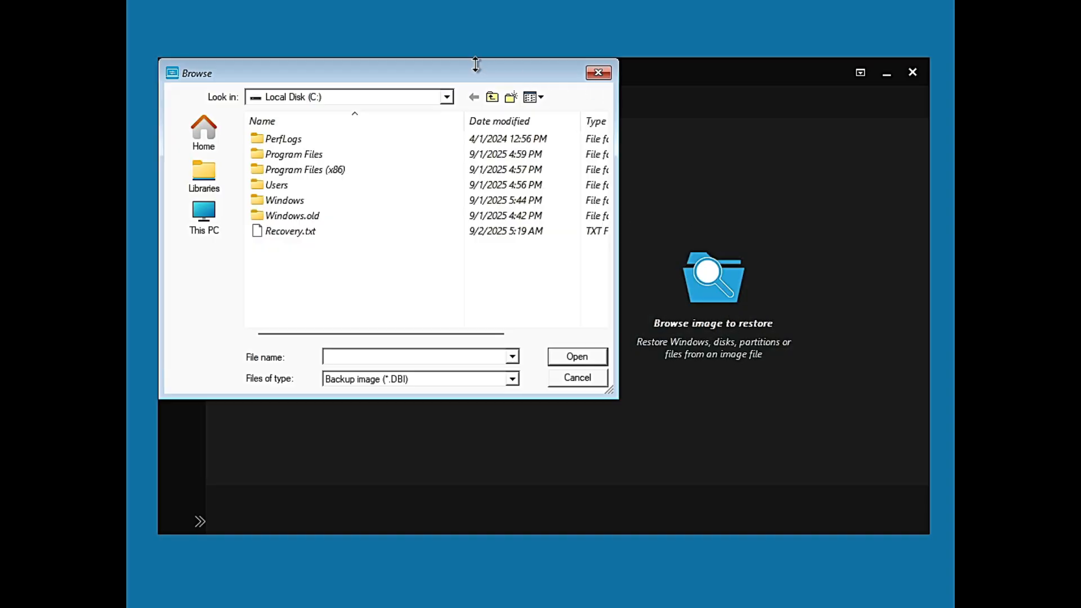
pyautogui.moveTo(468, 73); pyautogui.dragTo(620, 90)
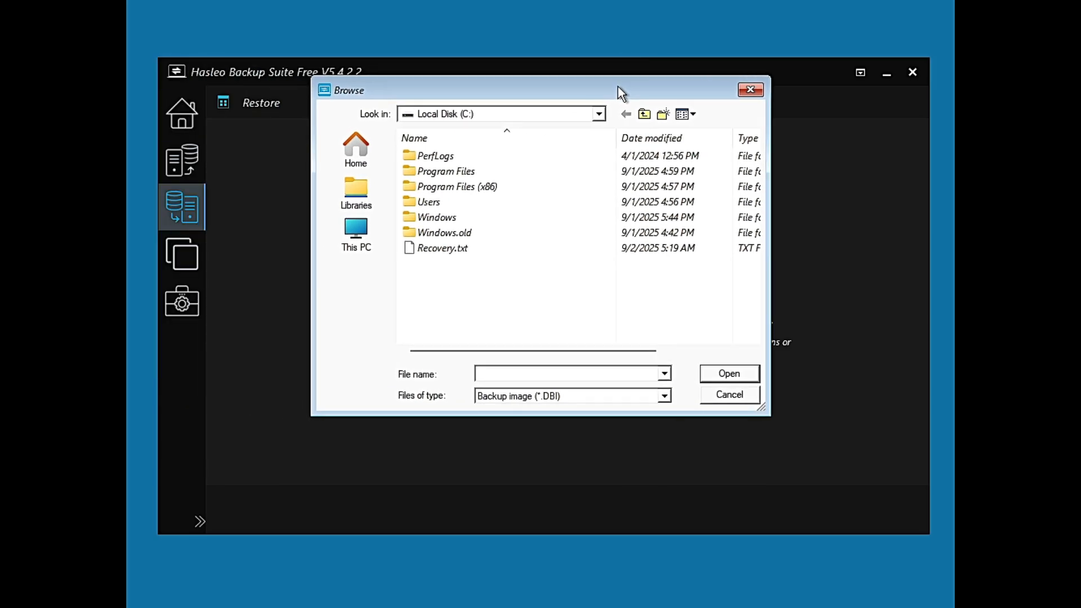
pyautogui.click(351, 229)
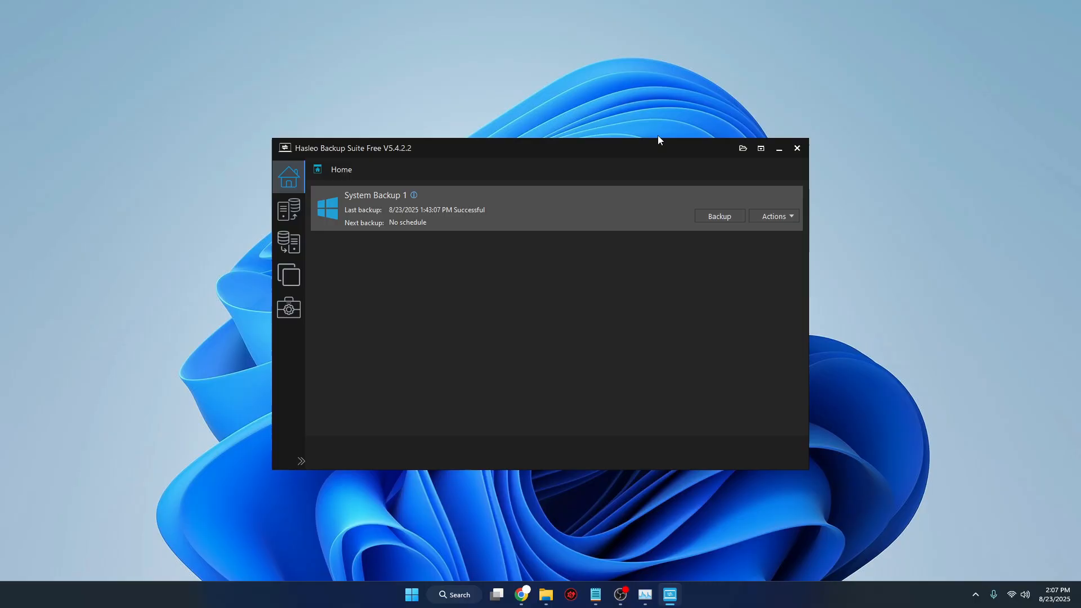
# - Review the disks and partitions offered for a Disk/Partition Backup and return to the home page without creating a task
pyautogui.click(294, 214)
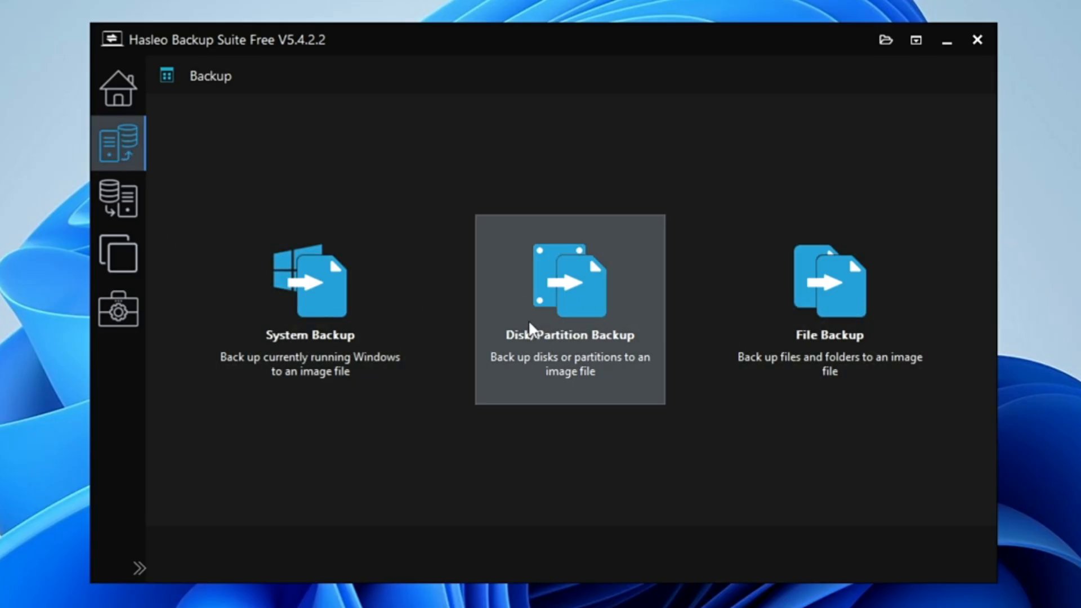
pyautogui.click(518, 353)
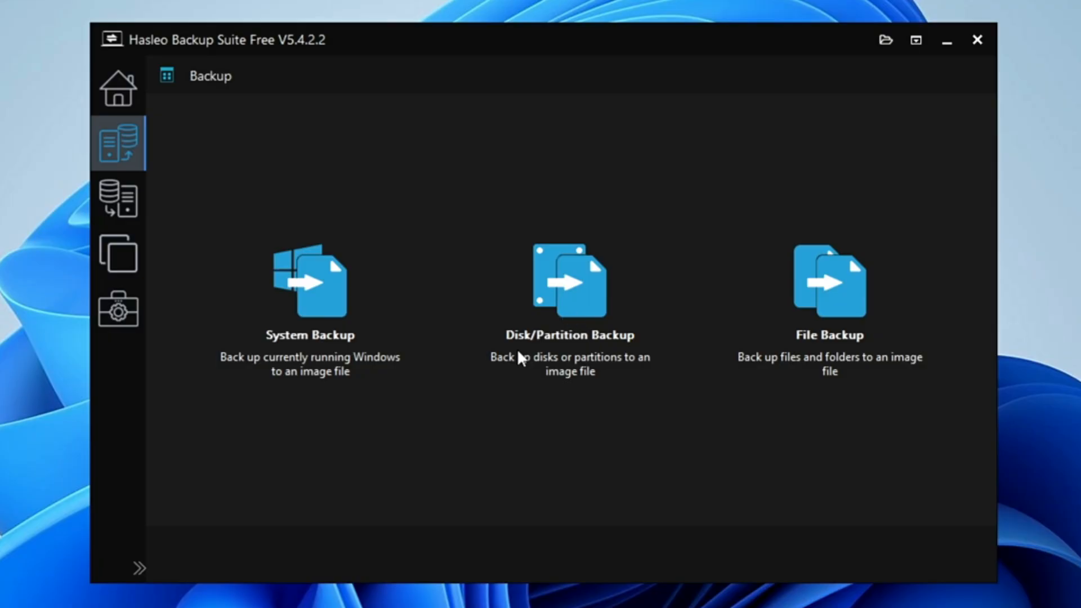
pyautogui.scroll(-1, 356, 331)
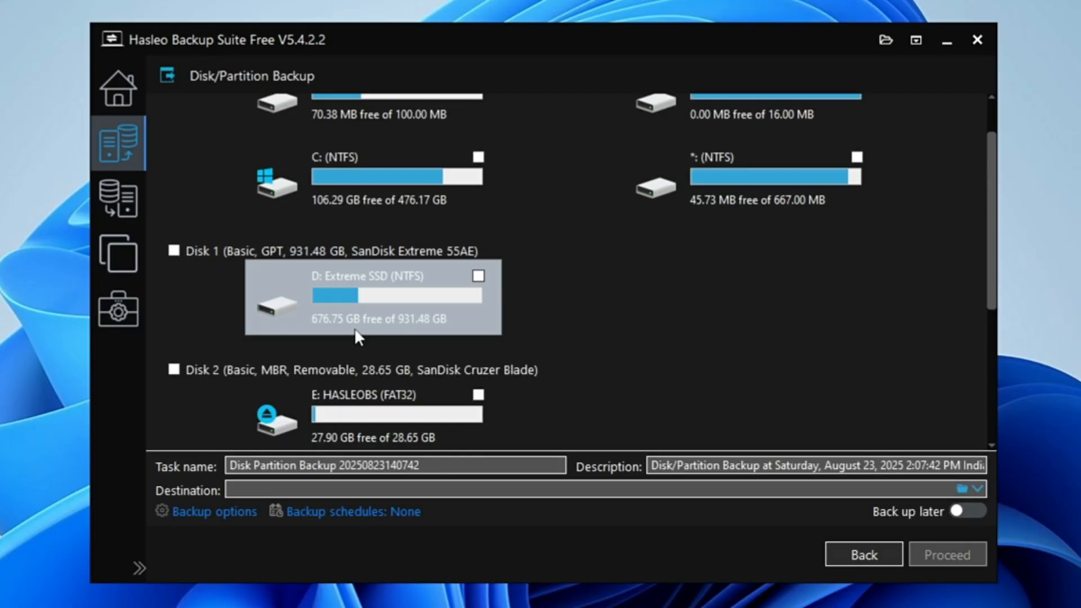
pyautogui.click(118, 89)
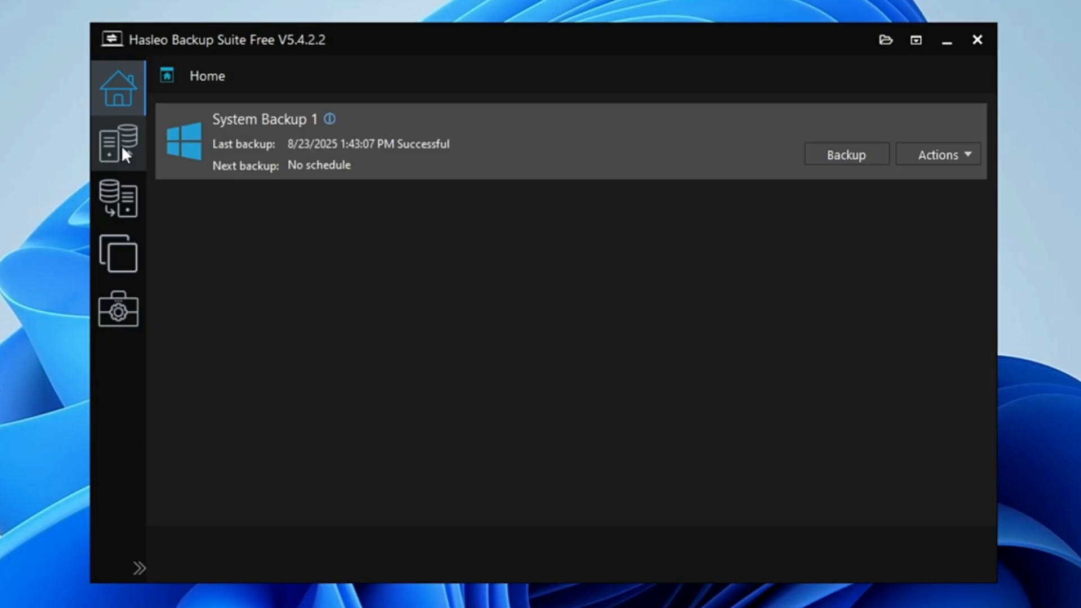
# - Start a new File Backup and expand My computer in the source tree
pyautogui.click(124, 151)
pyautogui.click(825, 313)
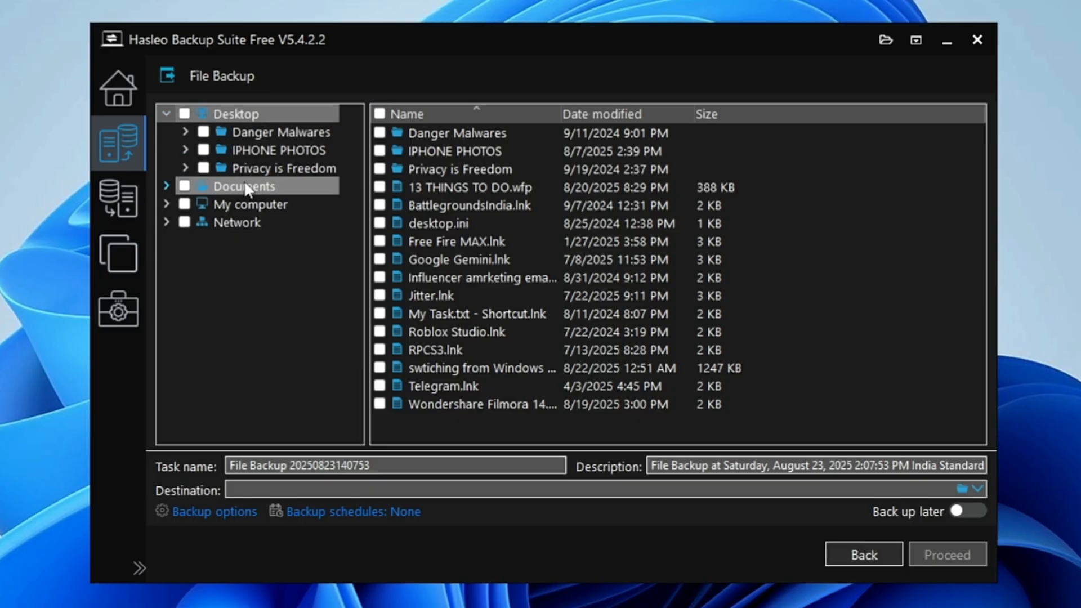
pyautogui.click(167, 203)
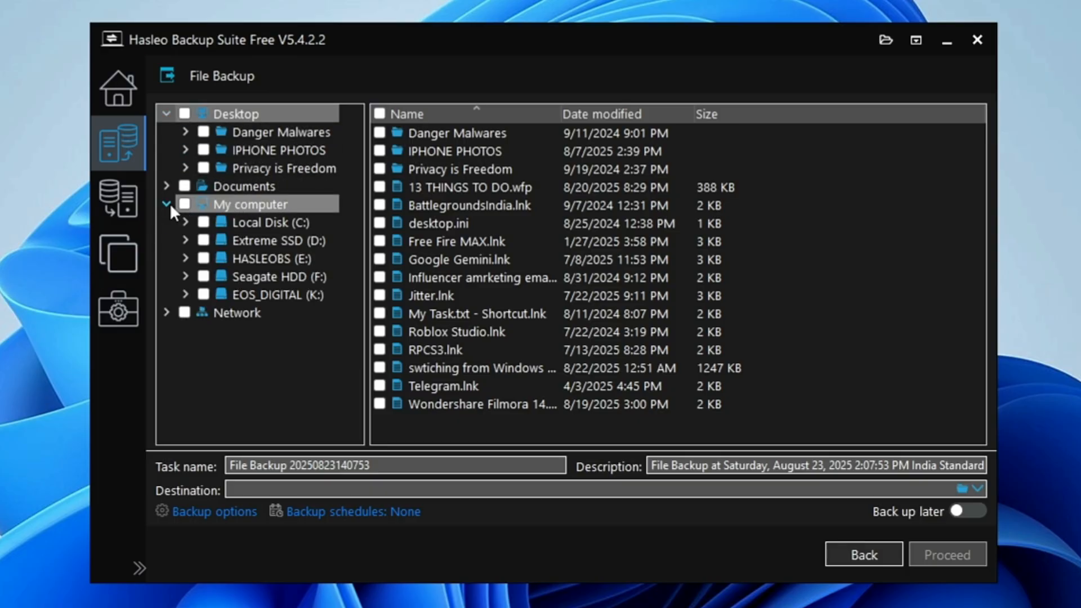
# - Try selecting whole drives such as Seagate HDD (F:) and Extreme SSD (D:) as file backup sources
pyautogui.click(204, 223)
pyautogui.click(203, 224)
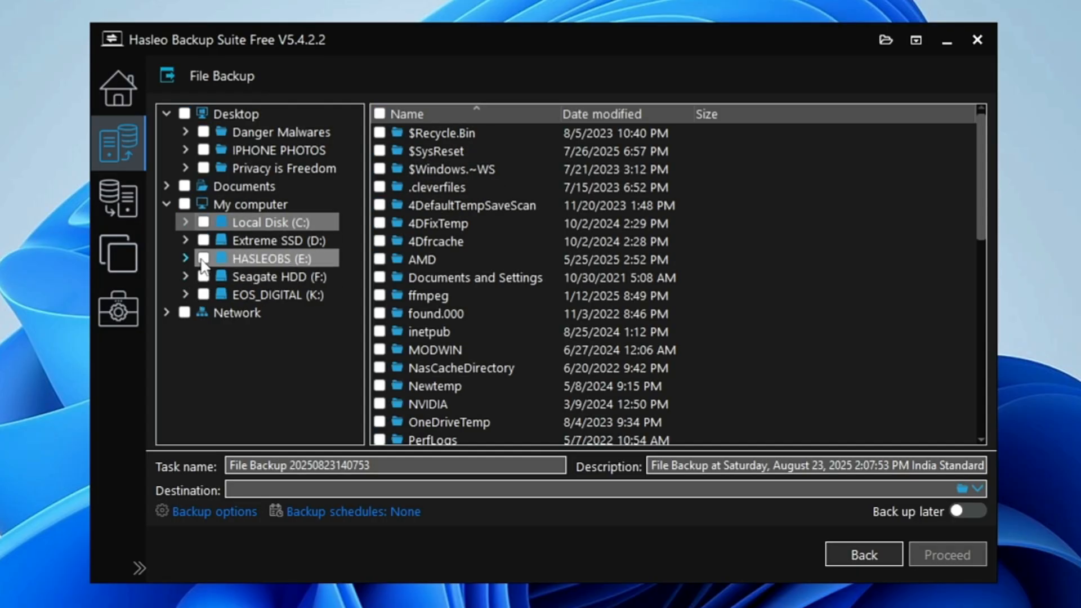
pyautogui.click(203, 277)
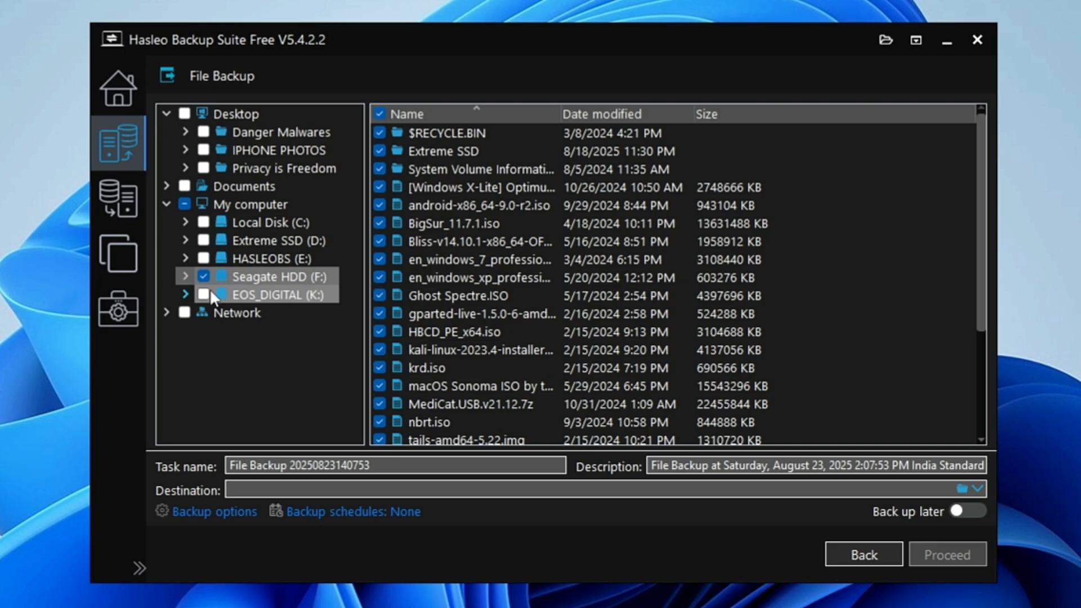
pyautogui.click(203, 241)
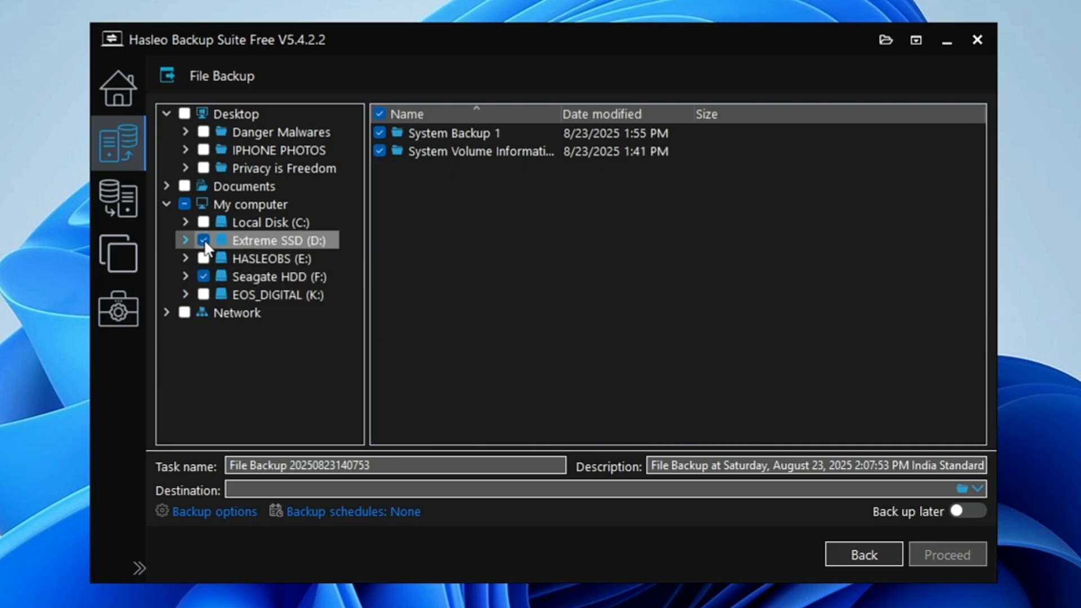
pyautogui.click(204, 239)
# - Expand Local Disk (C:) and Users in the source tree and list the contents of the personal user profile folder
pyautogui.doubleClick(251, 224)
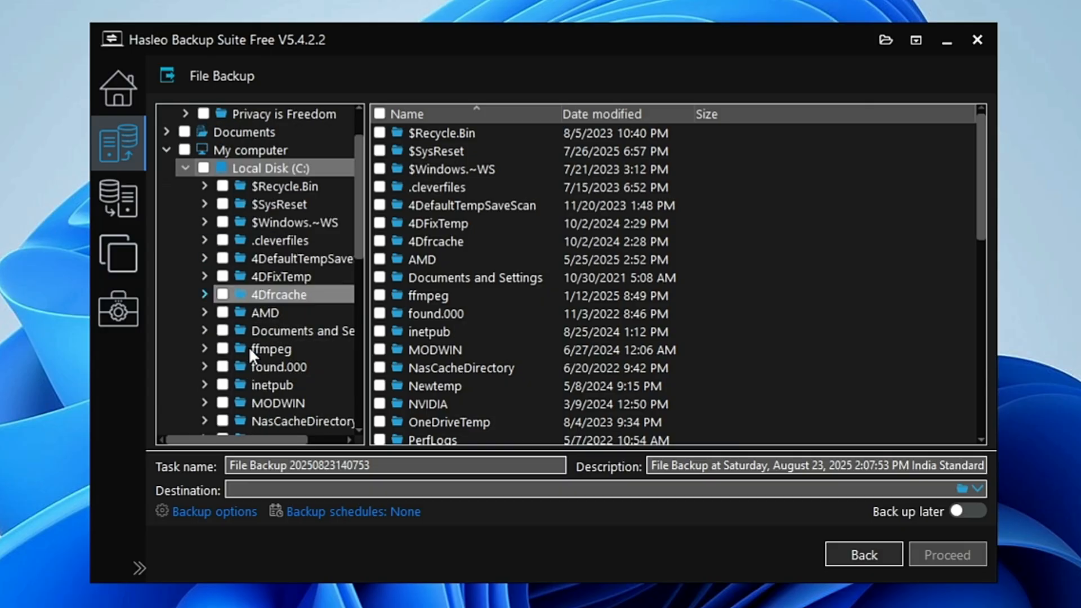
pyautogui.scroll(-3, 248, 347)
pyautogui.scroll(-3, 287, 364)
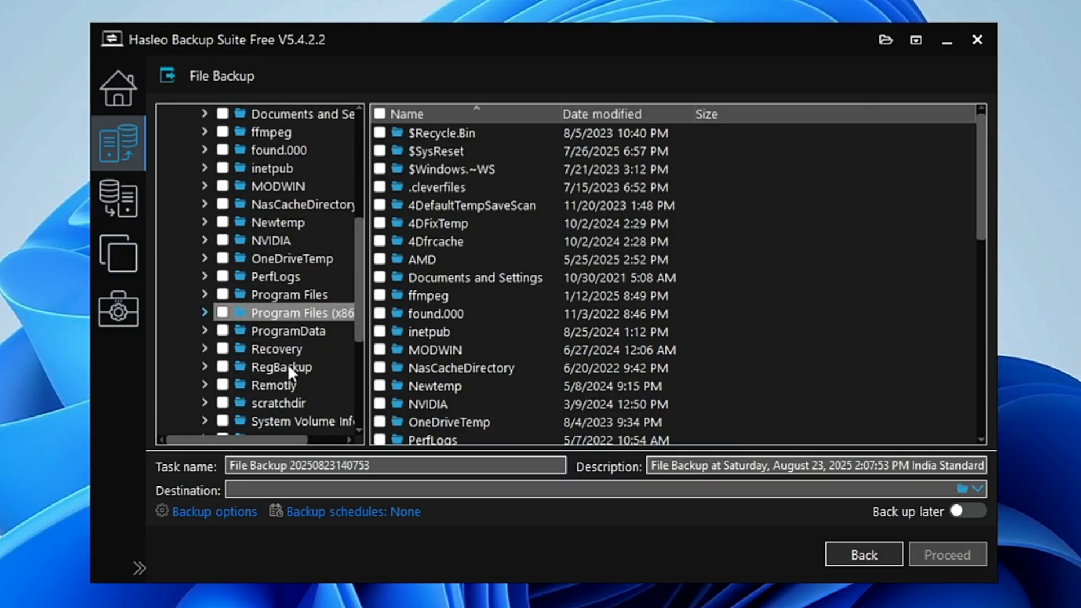
pyautogui.doubleClick(266, 403)
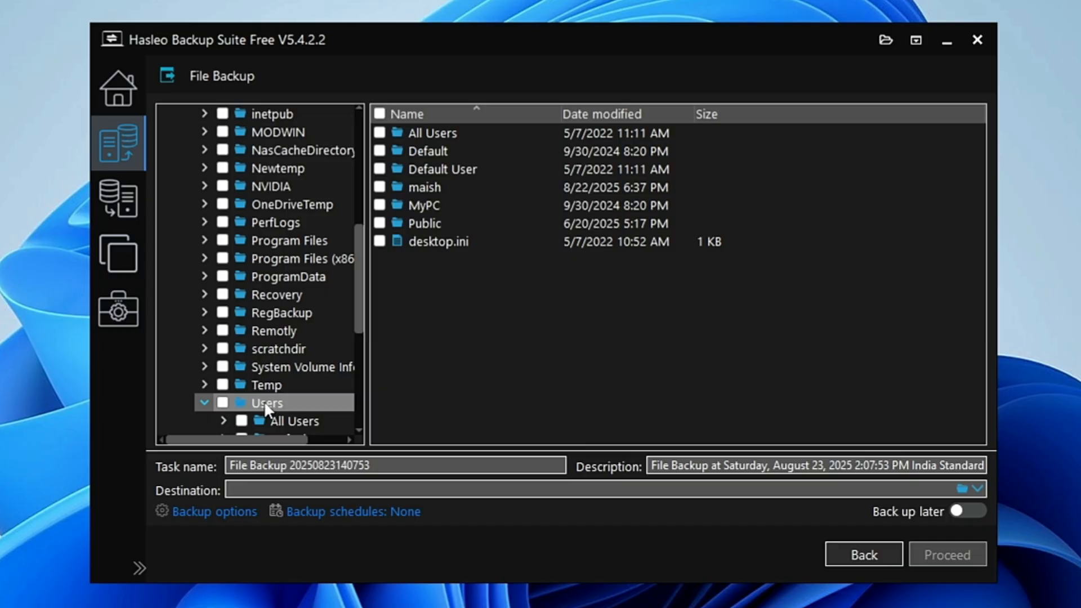
pyautogui.scroll(-2, 275, 400)
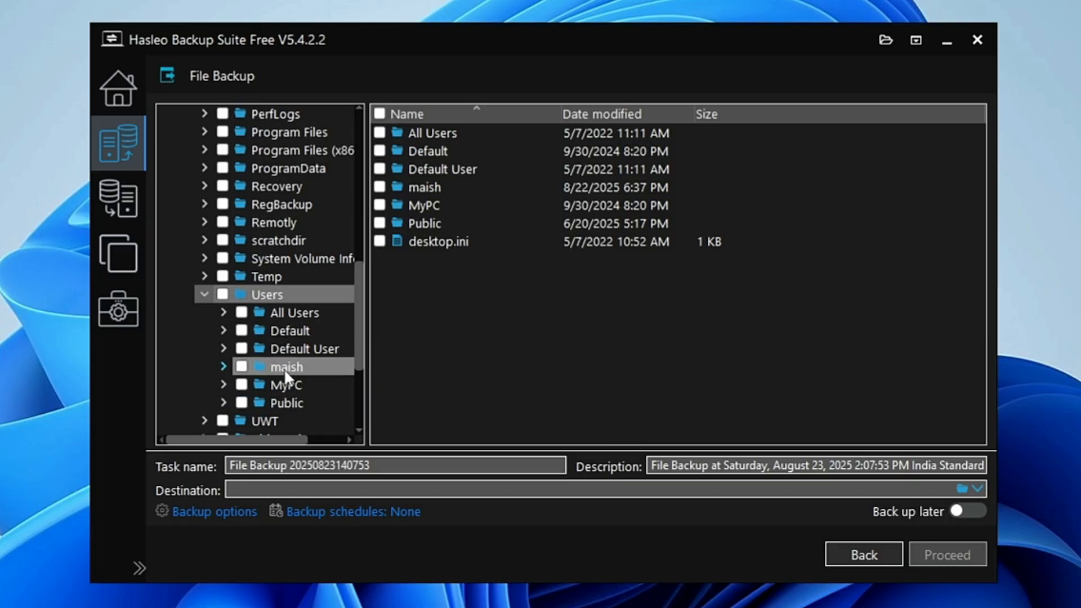
pyautogui.click(284, 369)
pyautogui.doubleClick(284, 368)
pyautogui.scroll(-3, 284, 367)
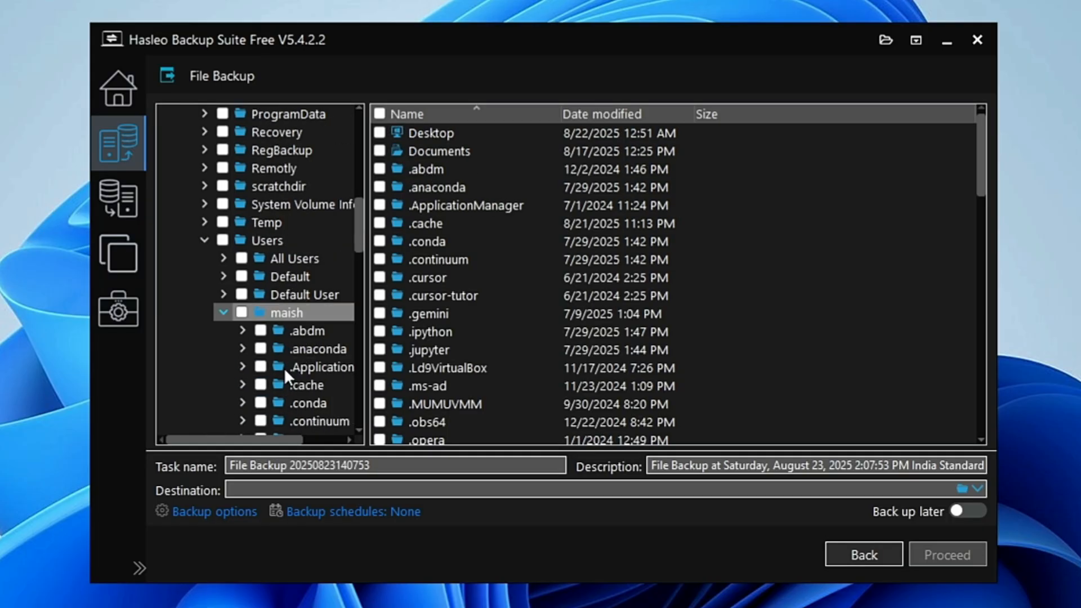
pyautogui.scroll(-1, 284, 368)
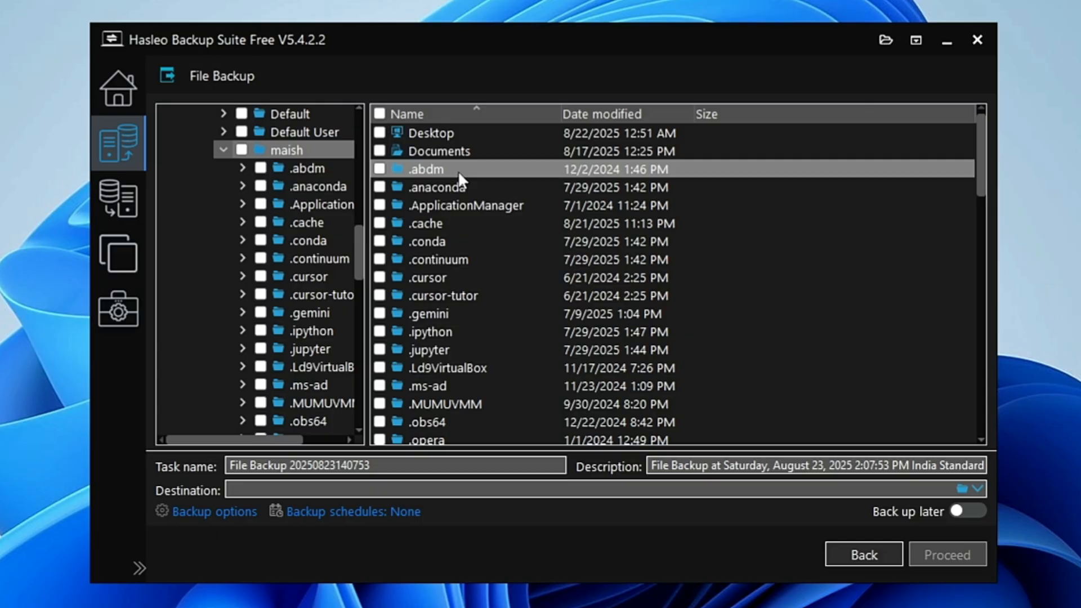
pyautogui.scroll(-3, 458, 171)
pyautogui.scroll(3, 458, 170)
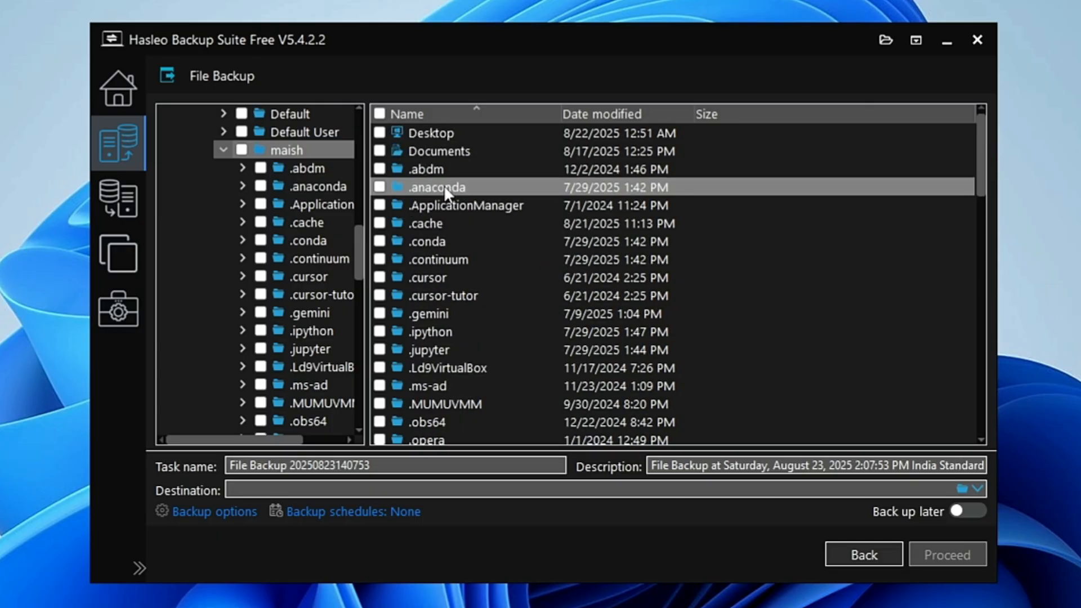
# - Try selecting the entire user profile folder for the file backup and look through its included subfolders
pyautogui.click(379, 114)
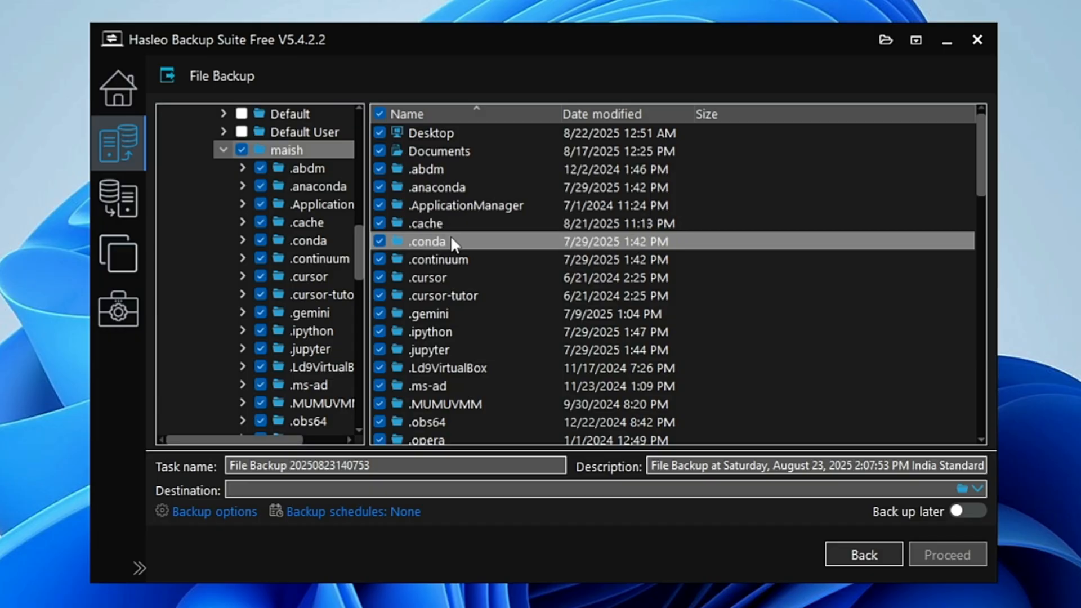
pyautogui.scroll(-6, 451, 240)
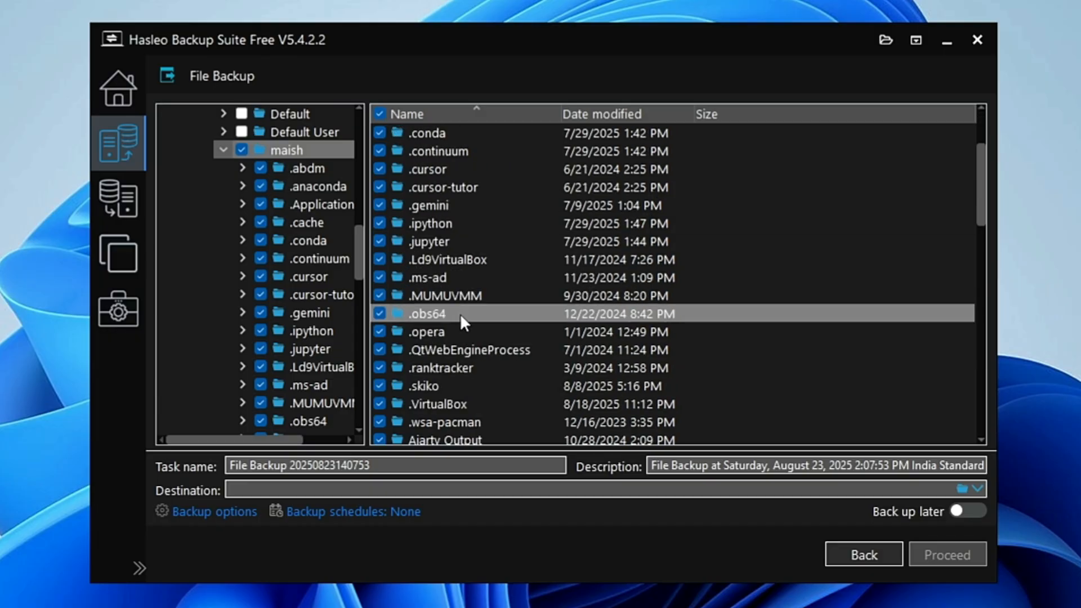
pyautogui.scroll(-1, 454, 333)
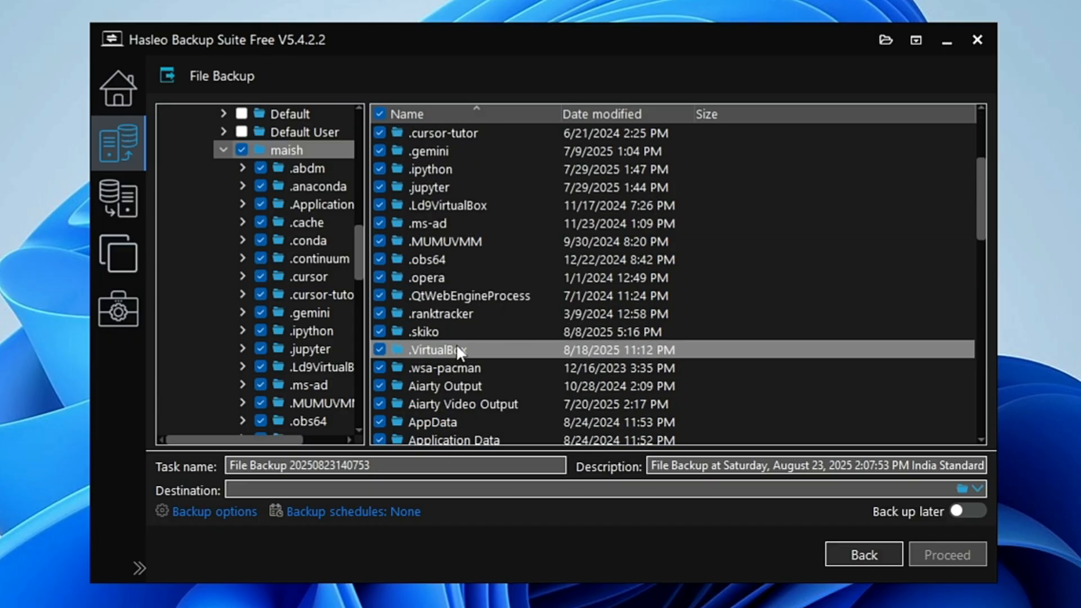
pyautogui.scroll(-1, 456, 345)
pyautogui.scroll(-1, 467, 310)
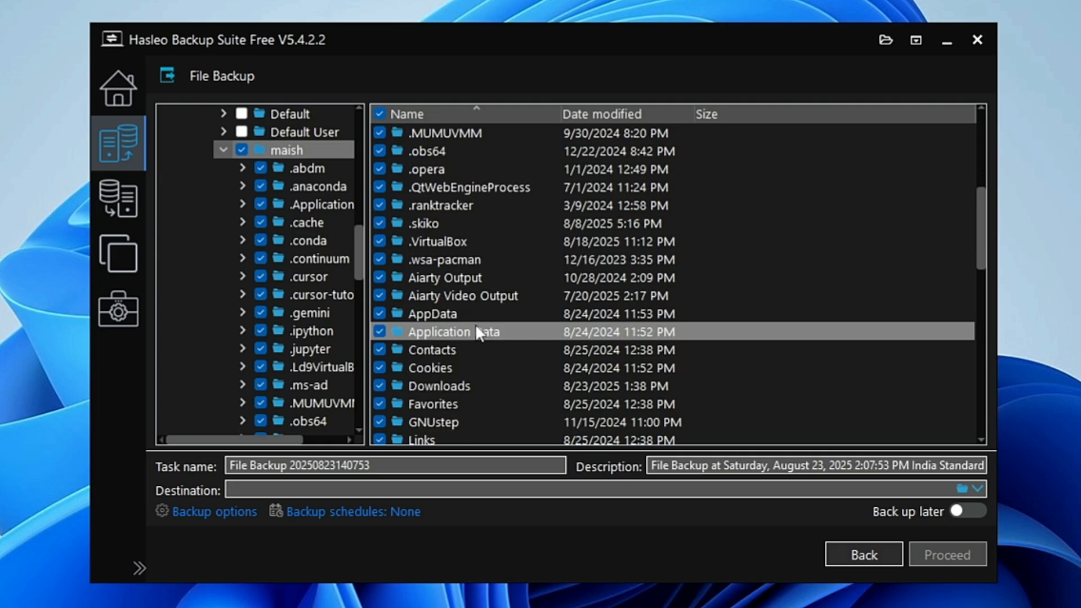
pyautogui.scroll(-1, 458, 343)
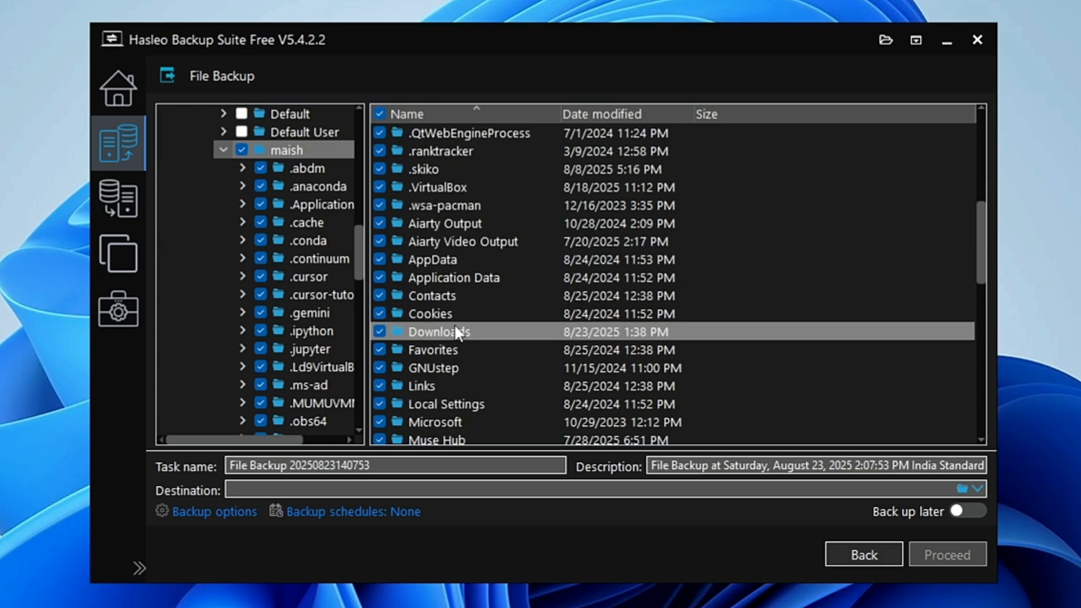
pyautogui.scroll(-1, 458, 334)
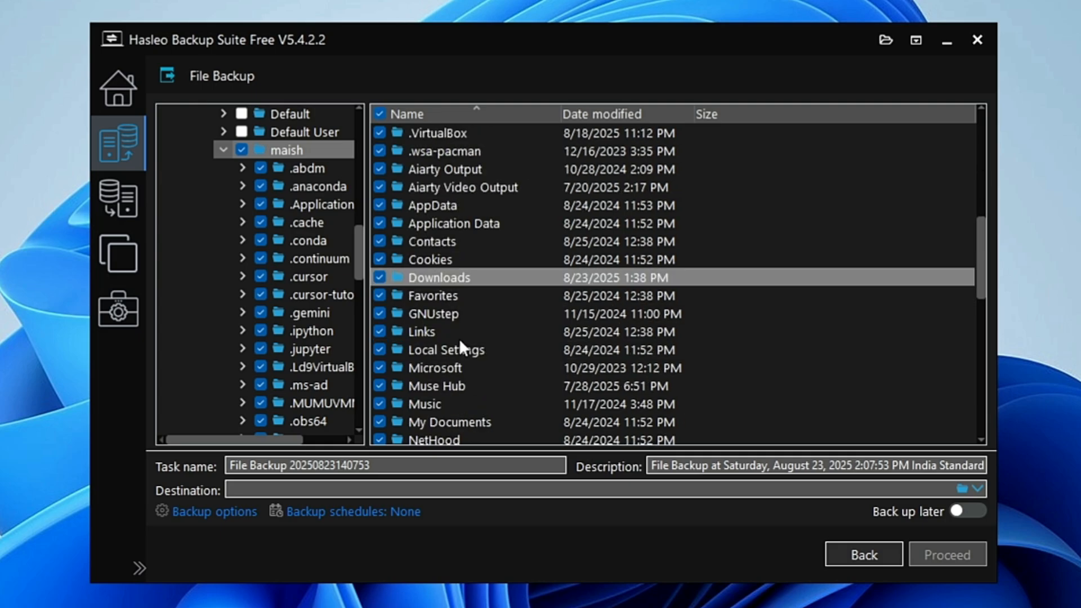
# - Include the profile's Desktop folder in the file backup, excluding the Privacy is Freedom folder and Free Fire MAX.lnk
pyautogui.scroll(-4, 507, 347)
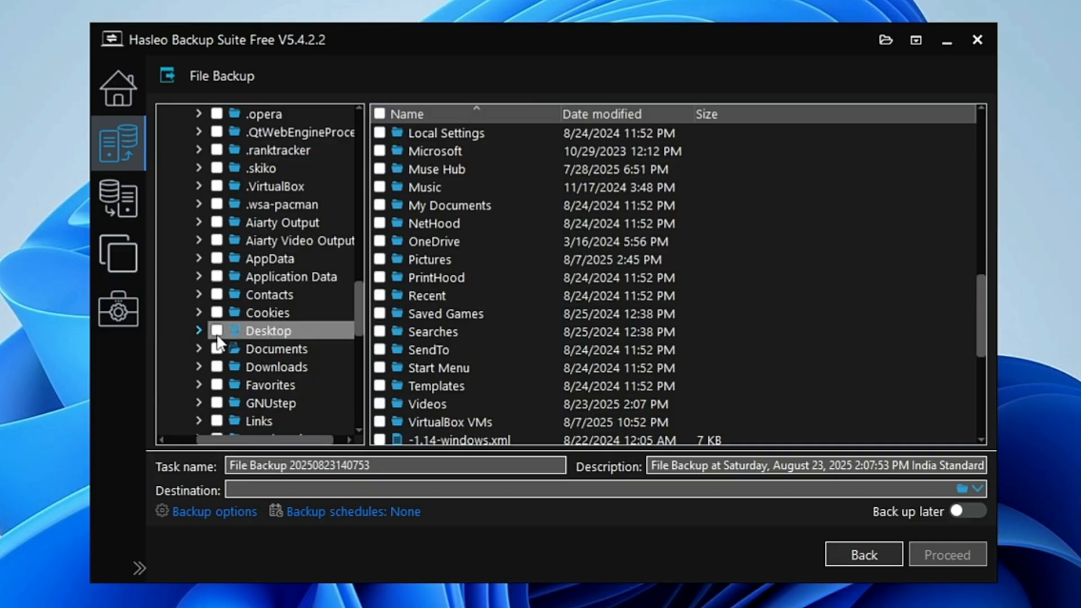
pyautogui.click(217, 331)
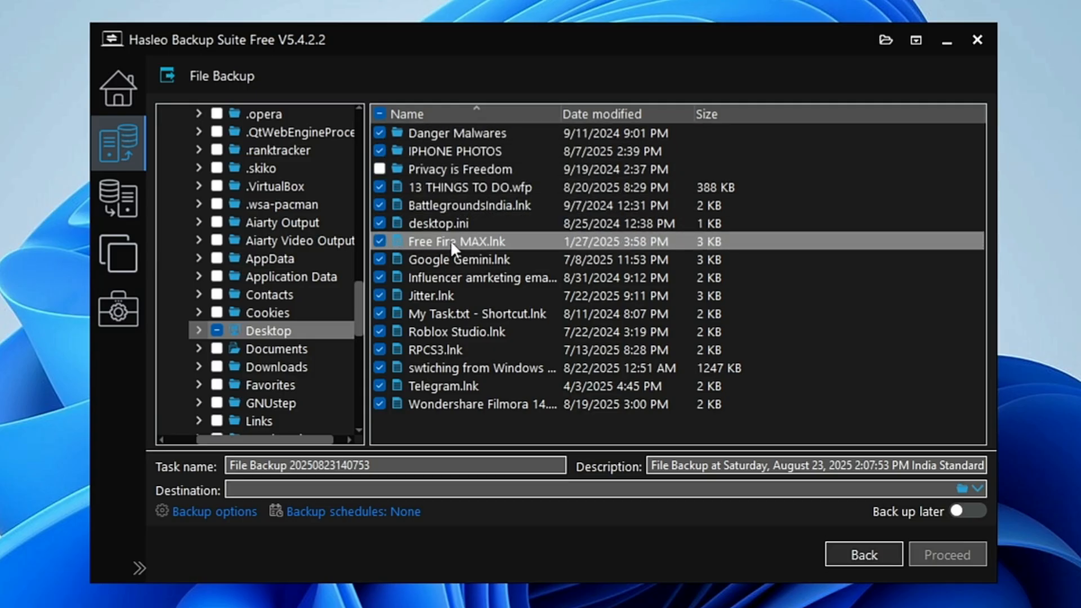
pyautogui.click(380, 241)
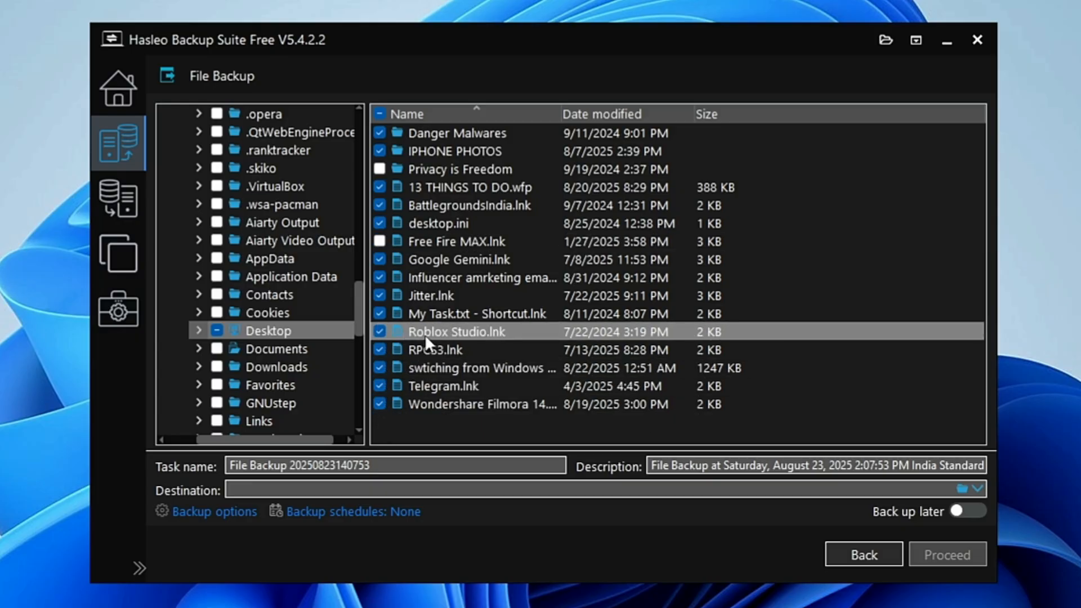
# - Exclude Roblox Studio.lnk, Jitter.lnk, Google Gemini.lnk and BattlegroundsIndia.lnk in the Desktop folder from the file backup
pyautogui.click(380, 332)
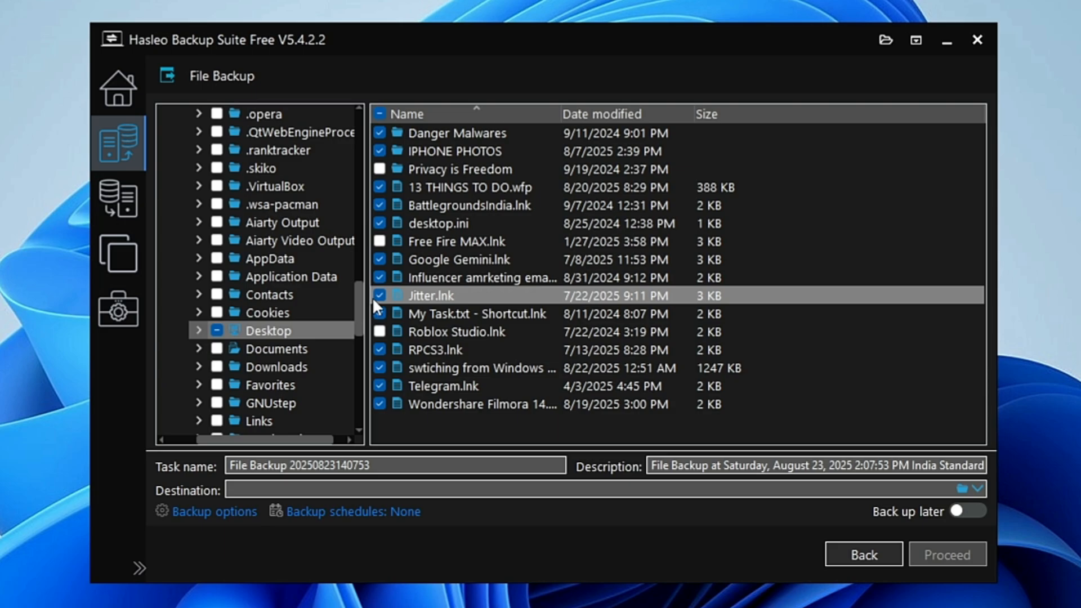
pyautogui.click(380, 296)
pyautogui.click(380, 260)
pyautogui.click(380, 205)
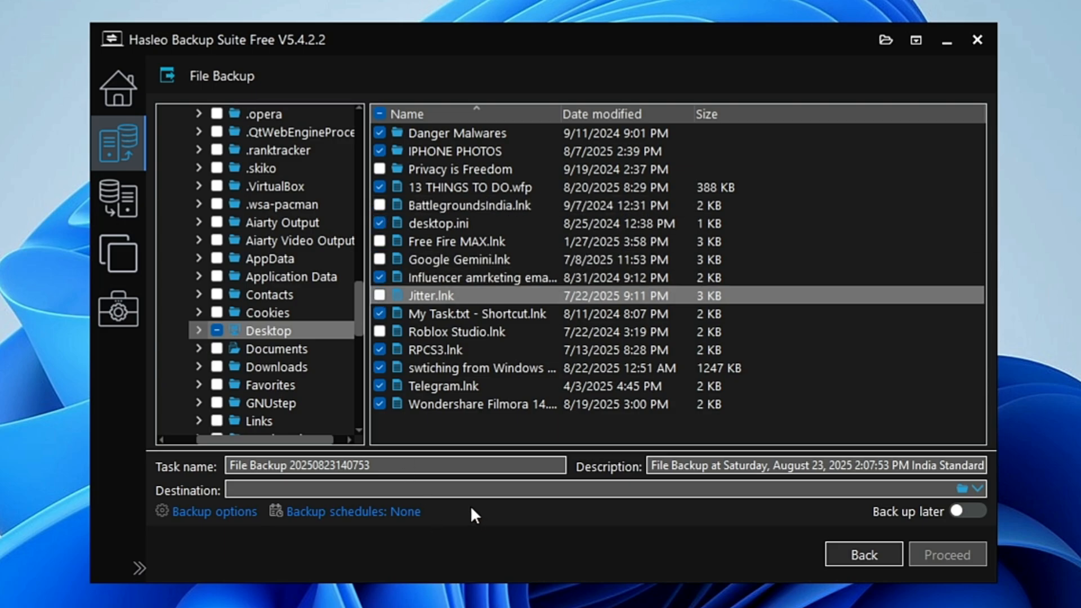
# - Set the file backup's destination to the root of the Extreme SSD (D:) drive
pyautogui.click(962, 489)
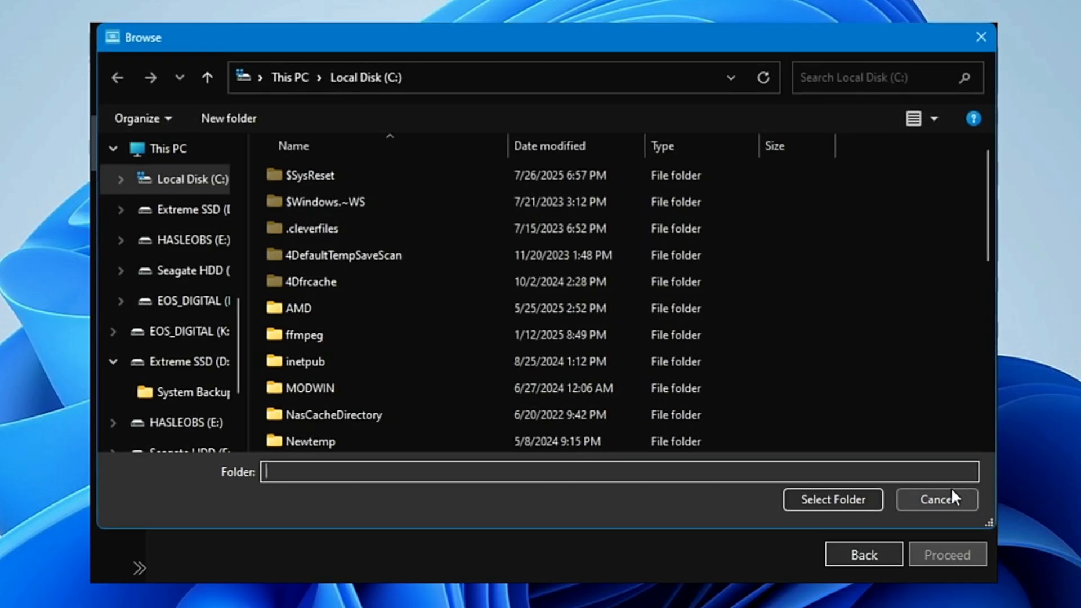
pyautogui.scroll(-1, 228, 334)
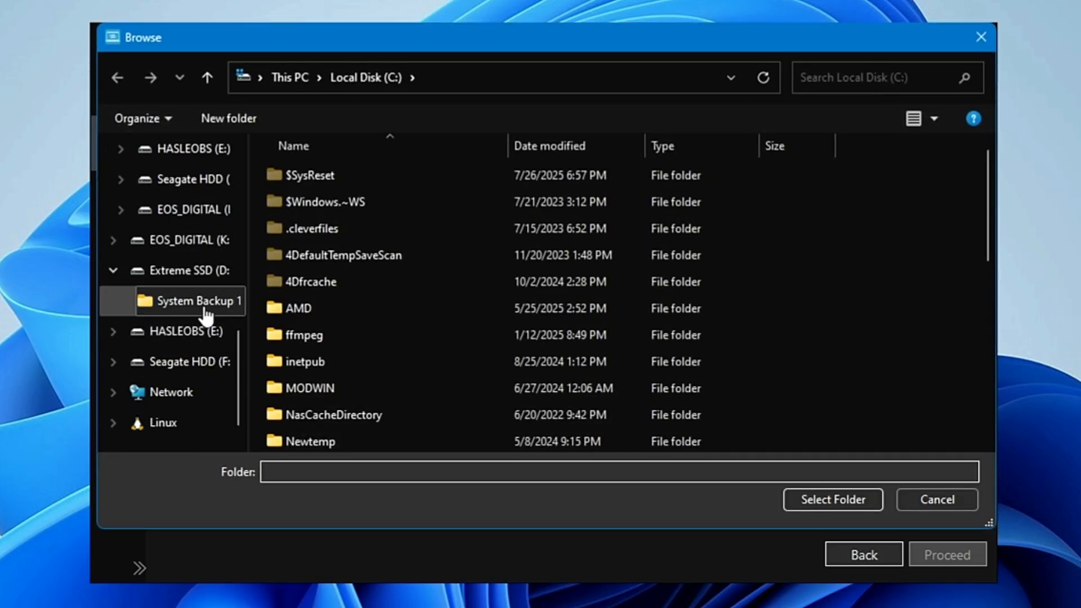
pyautogui.click(204, 273)
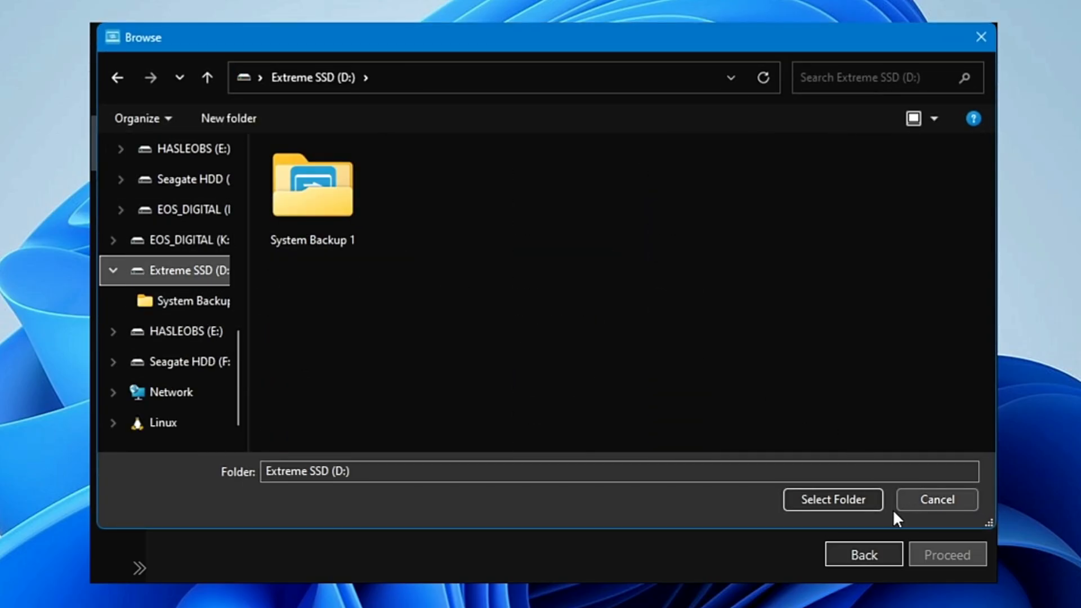
pyautogui.click(838, 499)
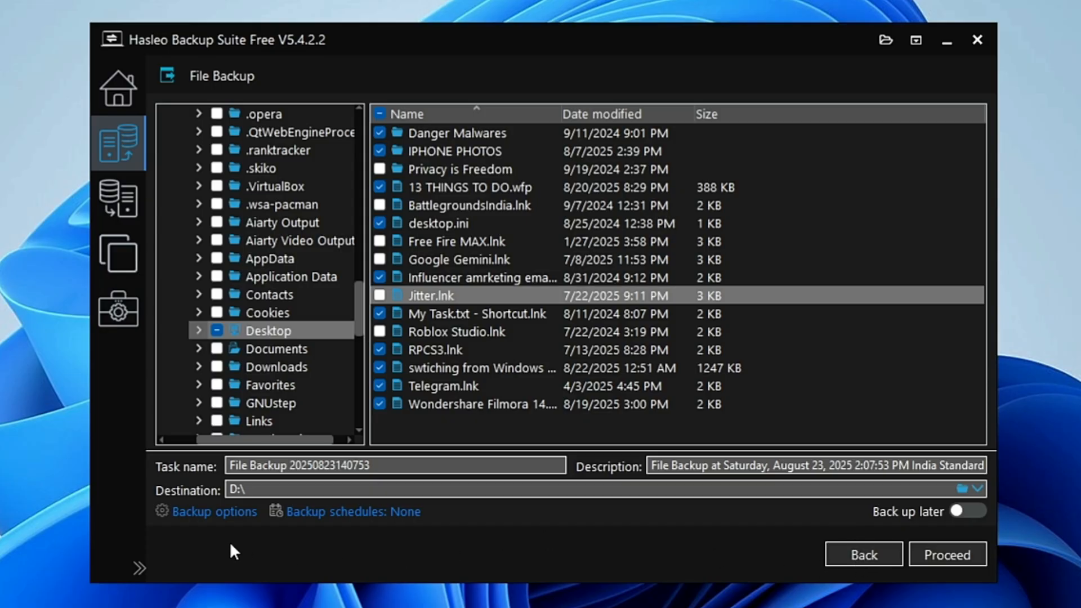
# - Check the backup schedule options without adding a schedule, and run the file backup through to completion
pyautogui.click(338, 516)
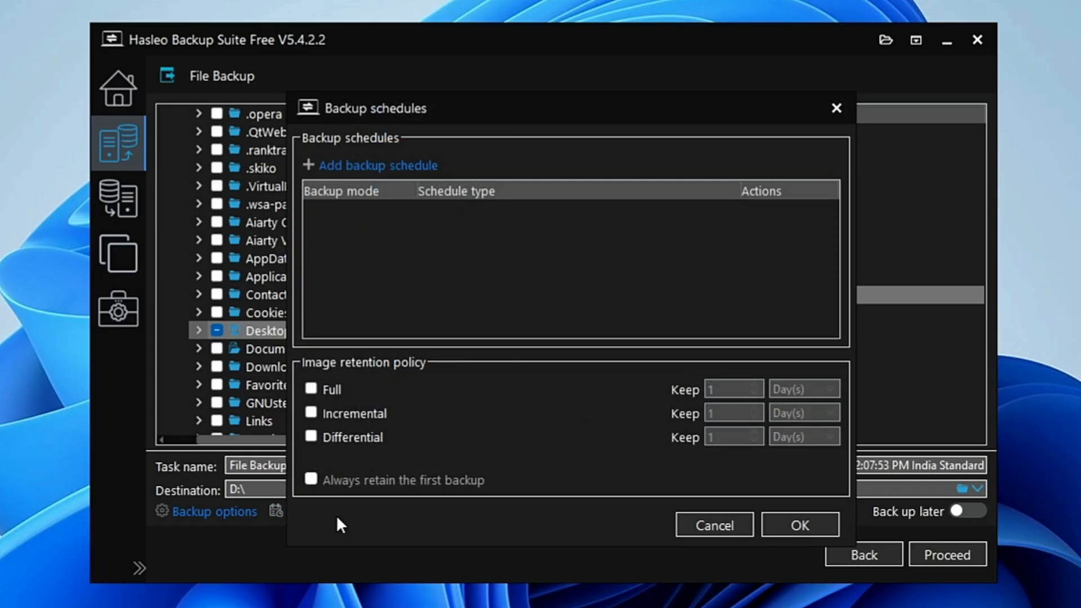
pyautogui.click(706, 526)
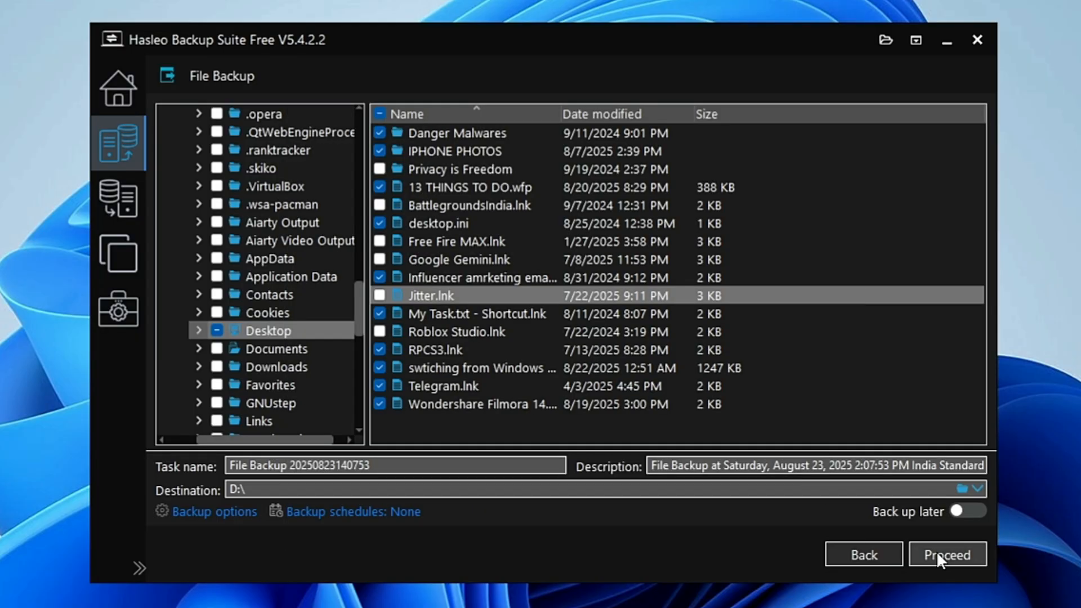
pyautogui.click(937, 552)
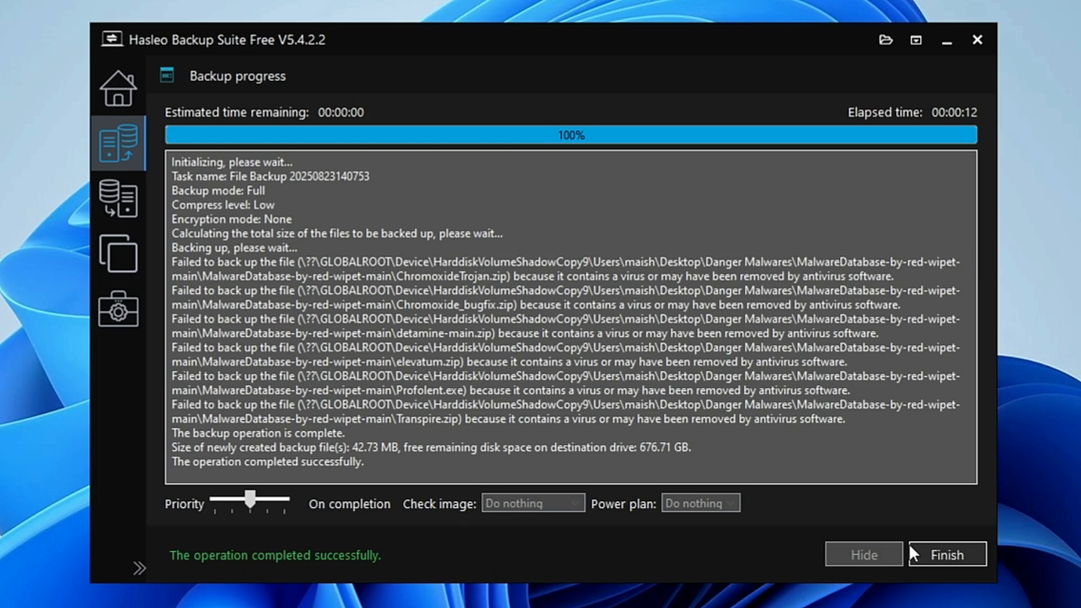
pyautogui.click(943, 561)
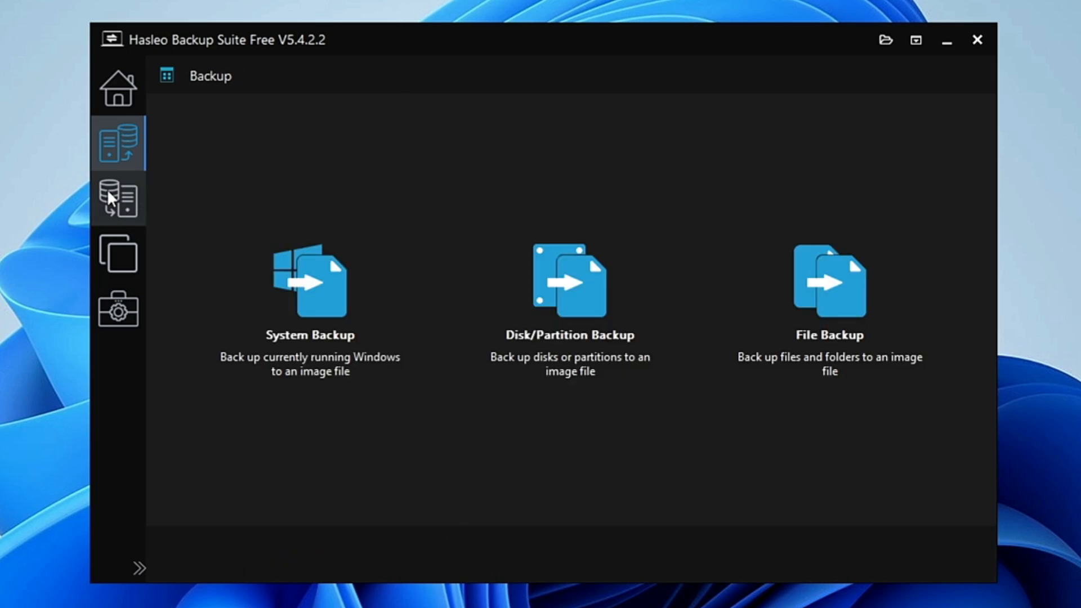
# - Start a restore from an existing backup task, choosing the file backup task as the source
pyautogui.click(134, 207)
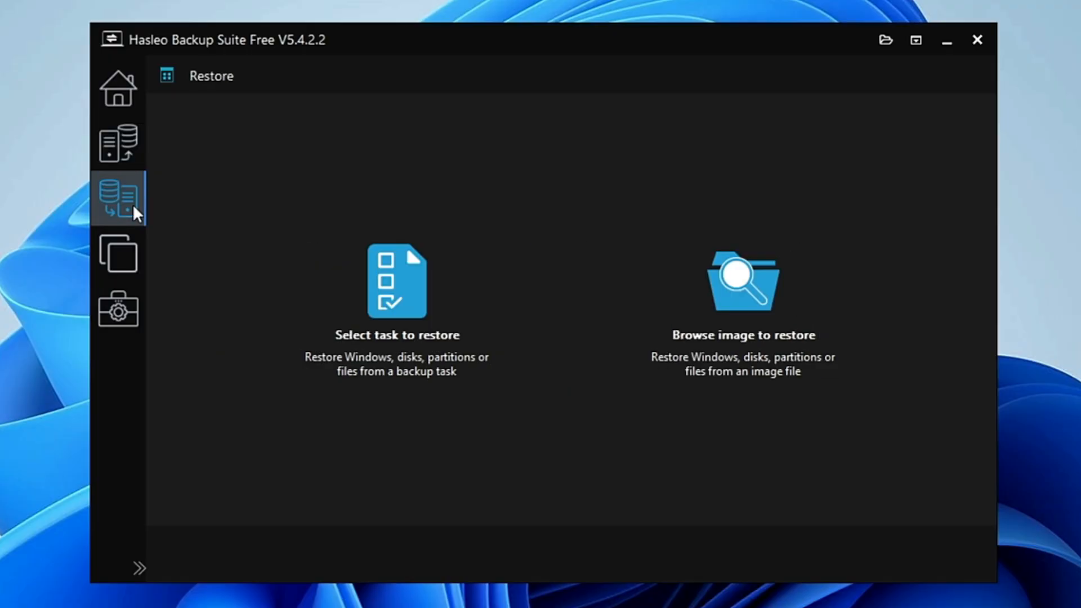
pyautogui.click(406, 314)
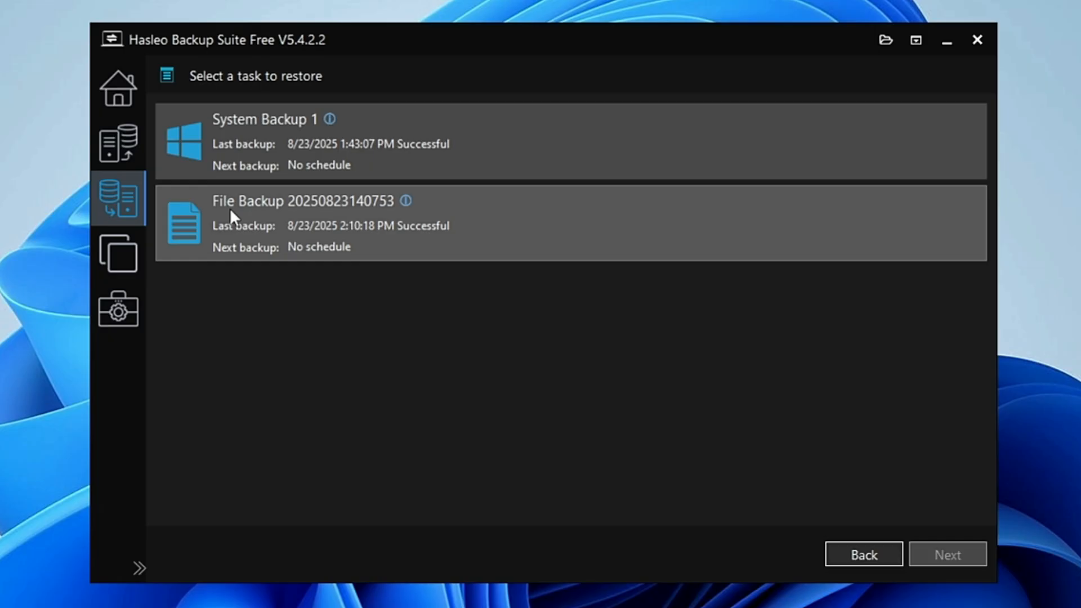
pyautogui.click(231, 208)
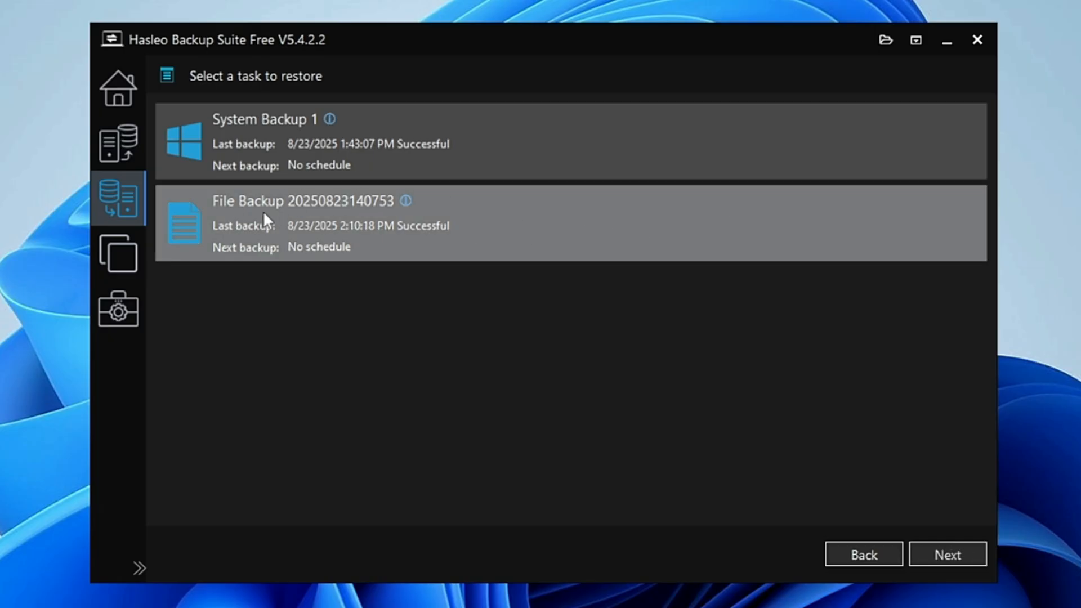
pyautogui.click(931, 550)
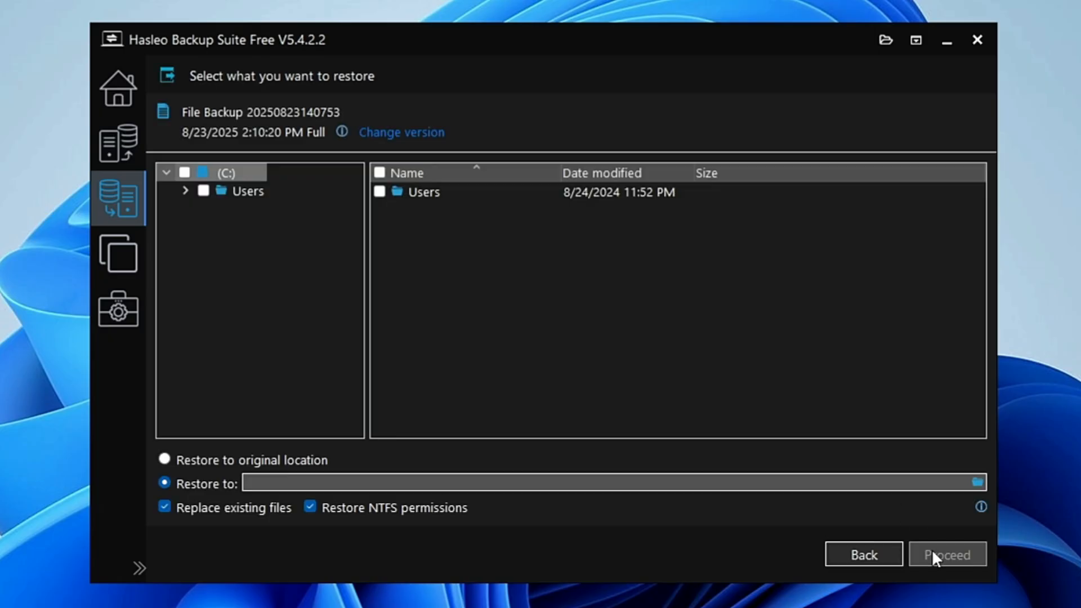
# - Select the Users folder for restoring, expand it down to the Desktop contents, and choose Restore to original location
pyautogui.click(203, 192)
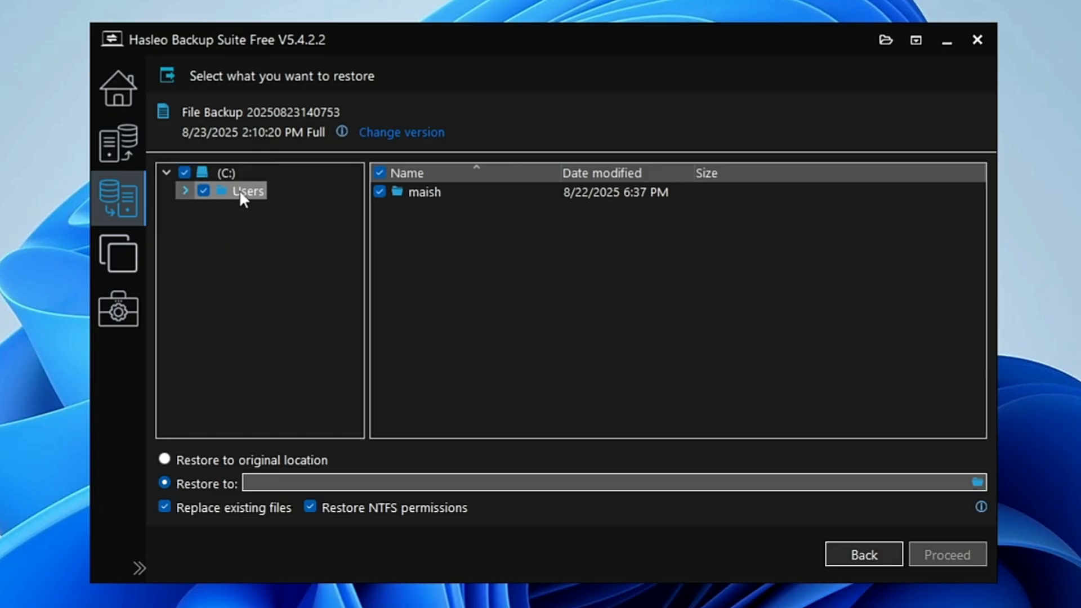
pyautogui.doubleClick(242, 191)
pyautogui.doubleClick(251, 209)
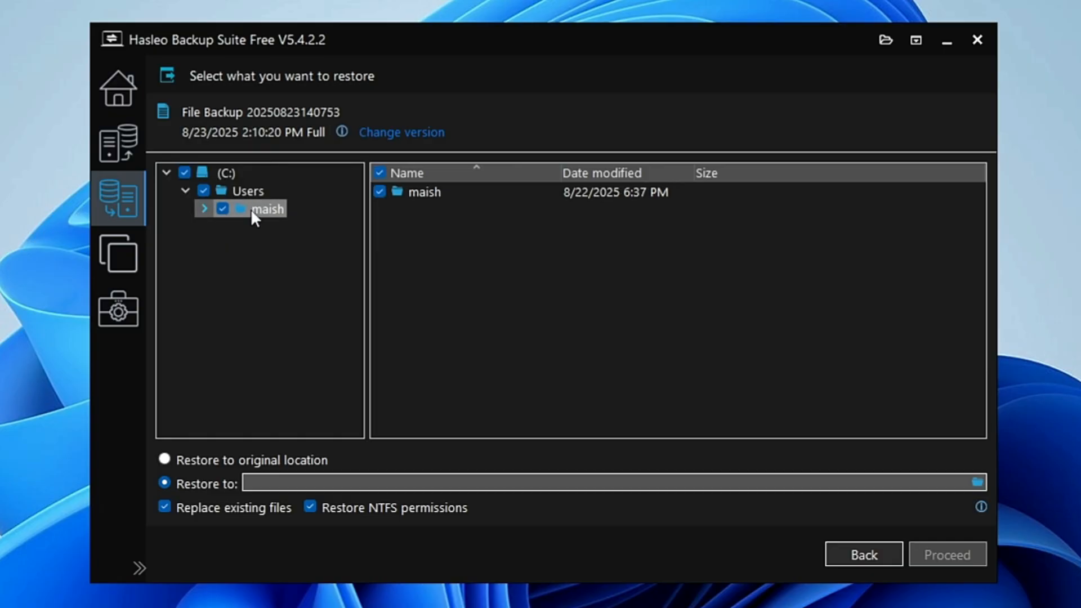
pyautogui.doubleClick(285, 227)
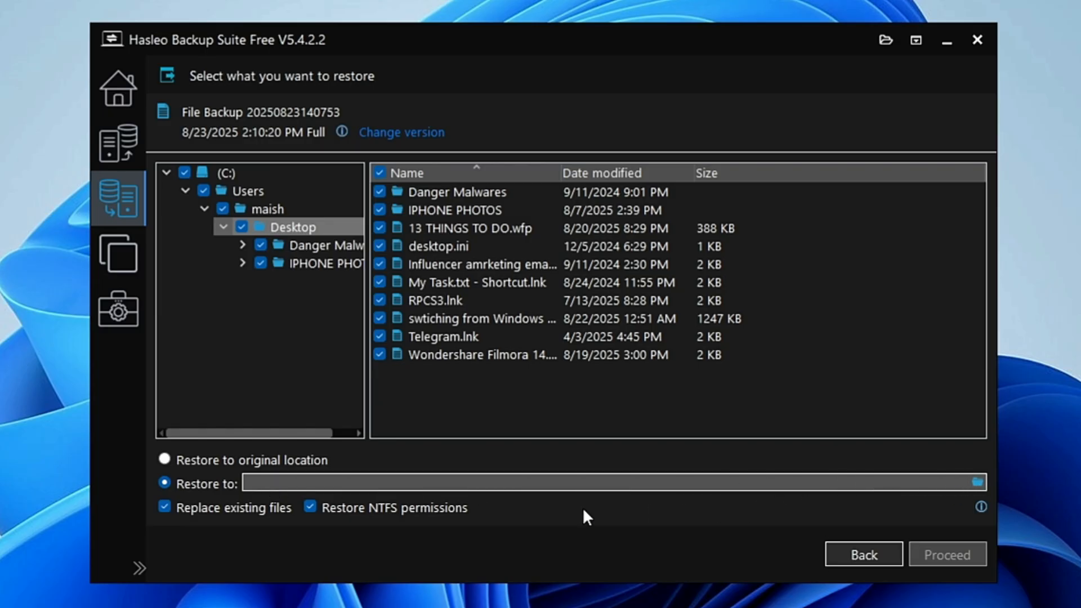
pyautogui.click(273, 459)
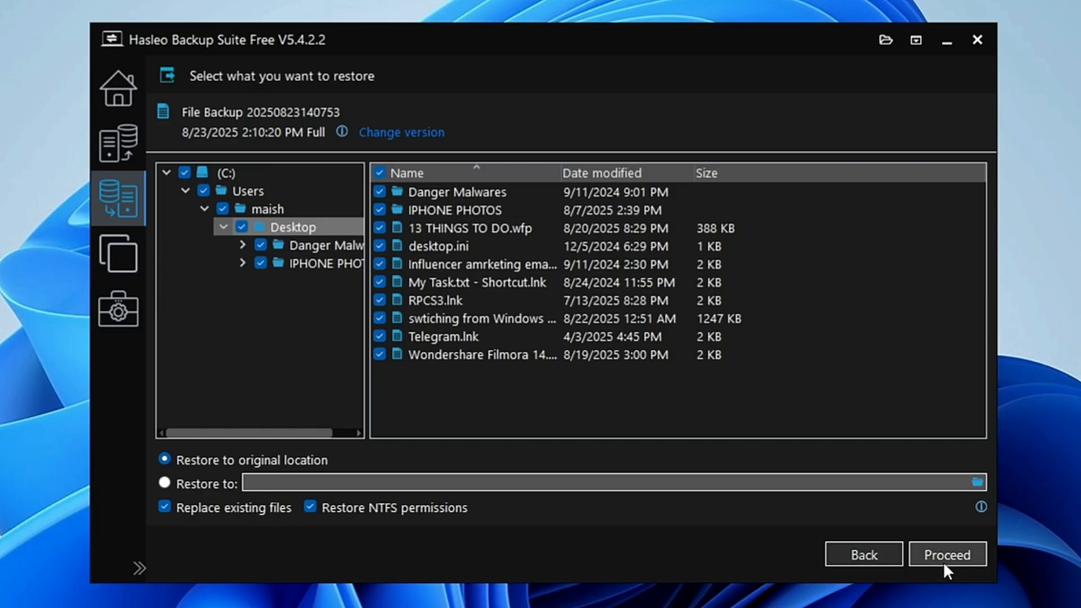
# - Set up a system clone with the preselected Windows partitions and try Disk 1 and Disk 0 as the target disk
pyautogui.click(116, 265)
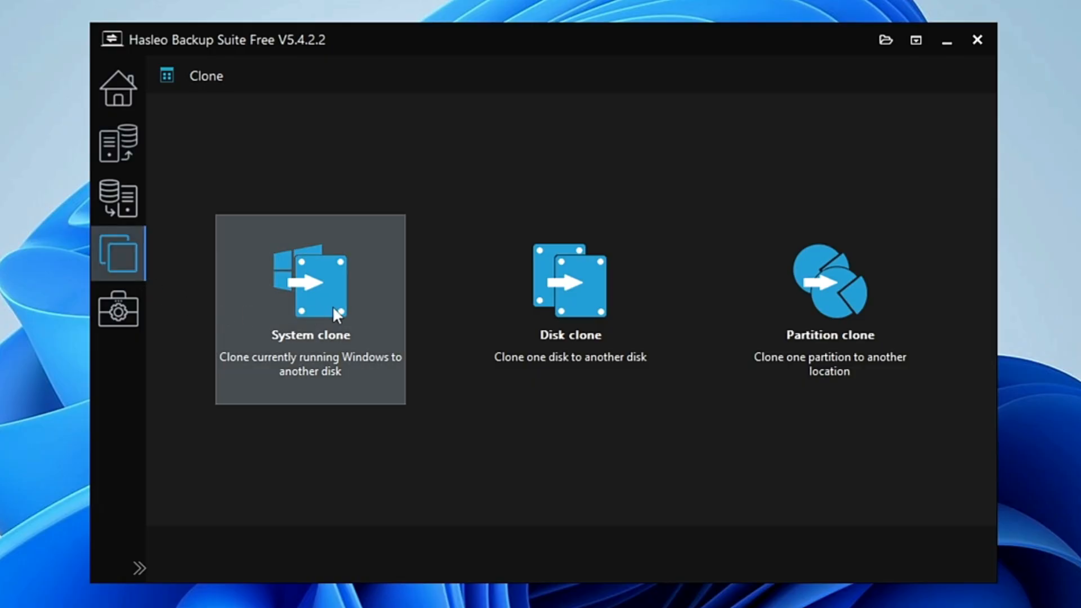
pyautogui.click(310, 302)
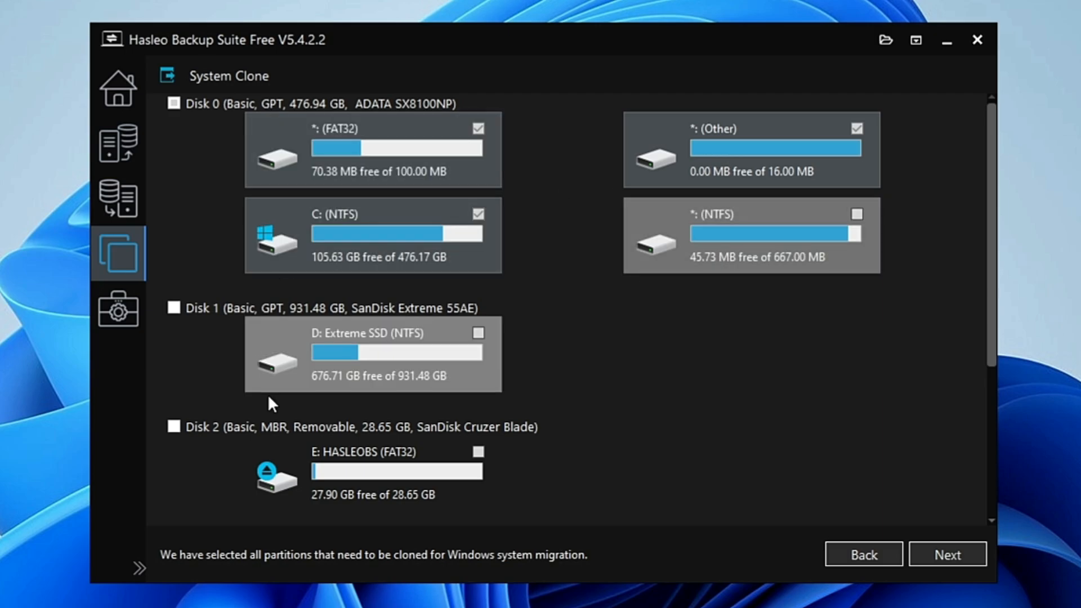
pyautogui.click(929, 546)
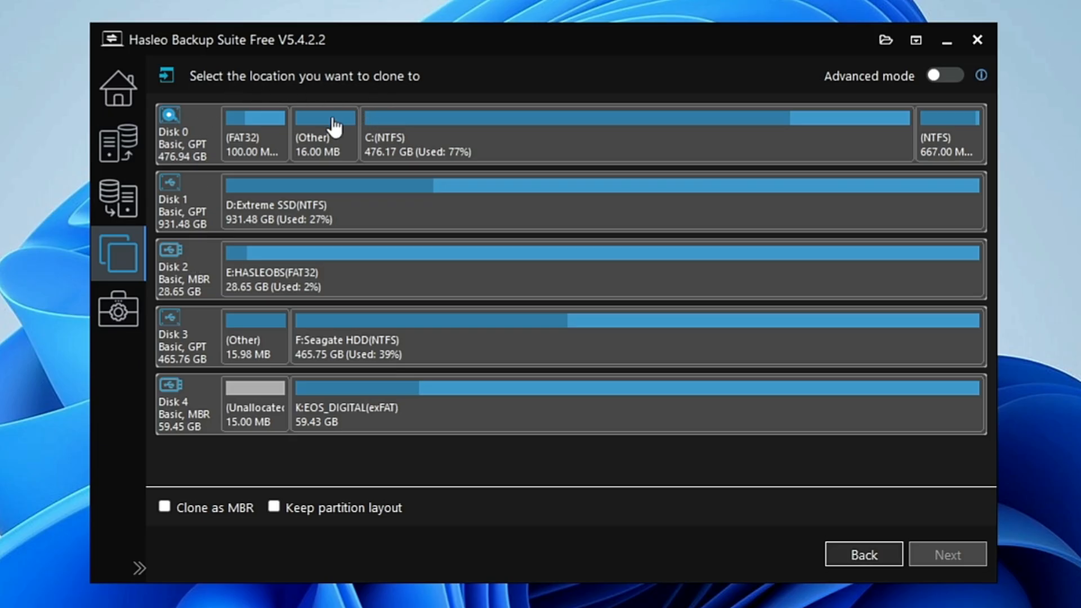
pyautogui.click(196, 221)
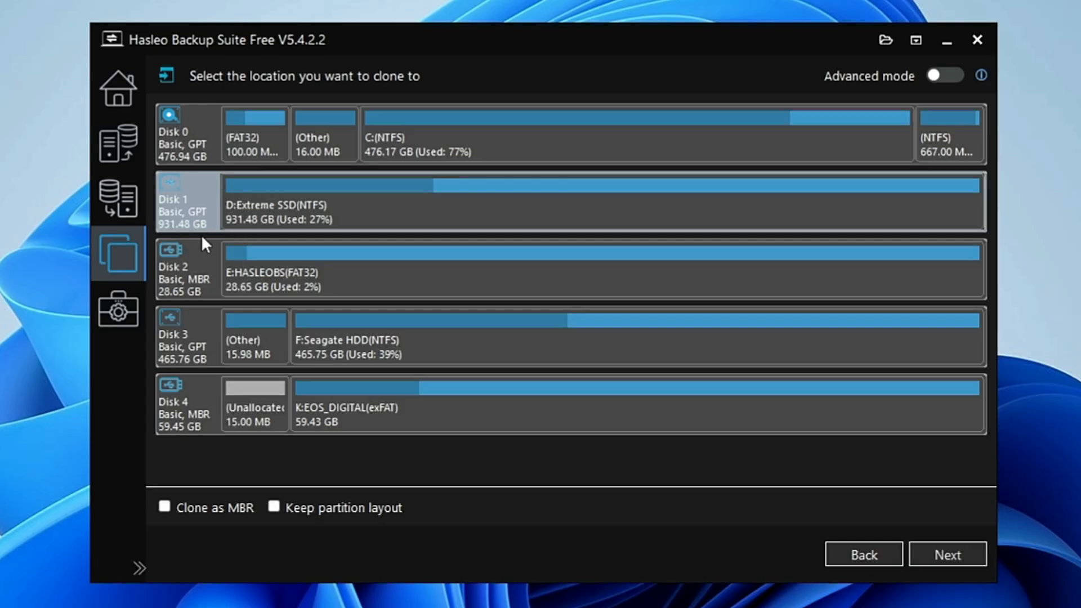
pyautogui.click(198, 135)
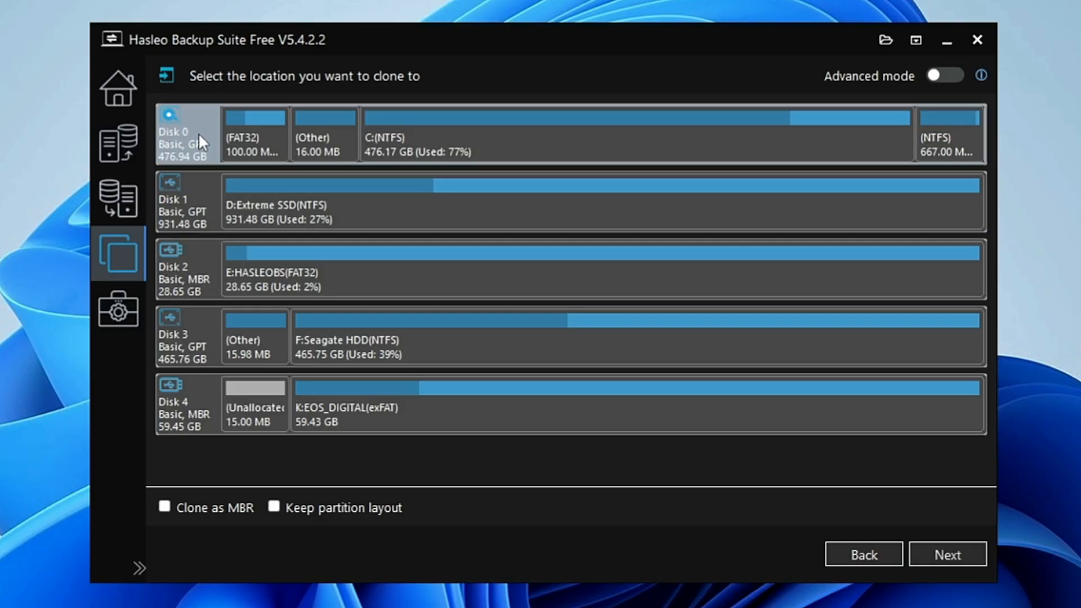